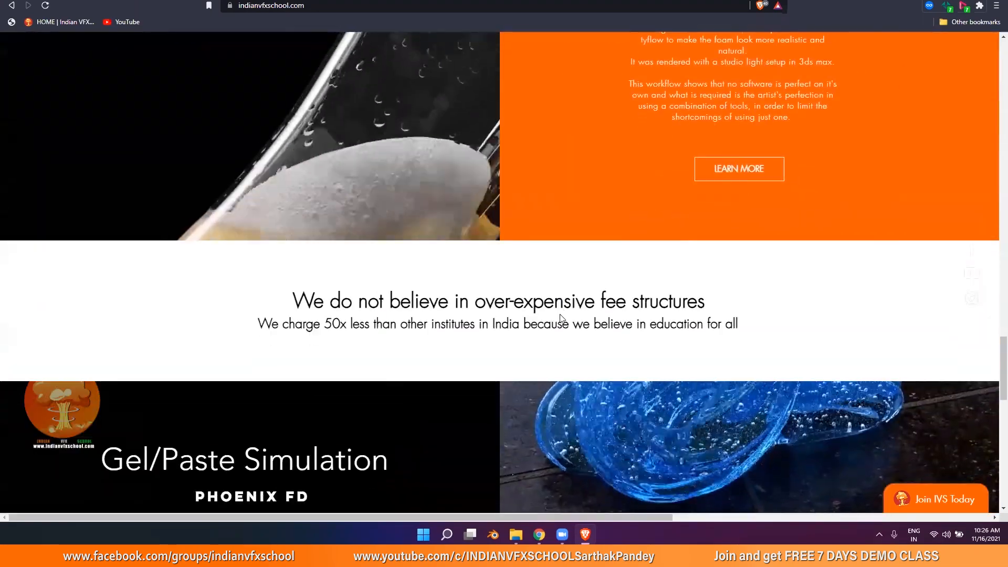
Look through the simulation showcases on the school's home page down to the footer and return to its header
scroll(560, 317, "down", 8)
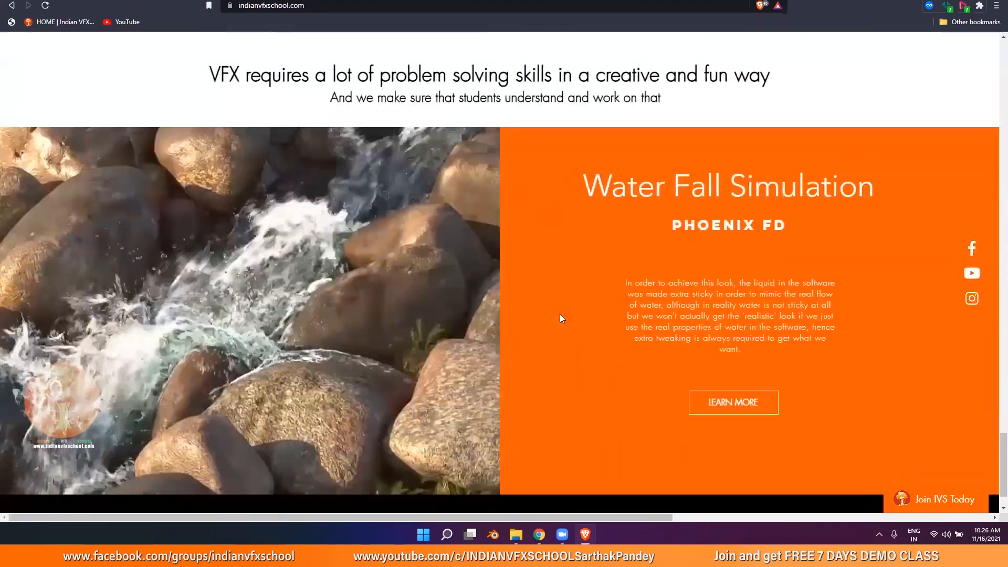
scroll(560, 318, "up", 20)
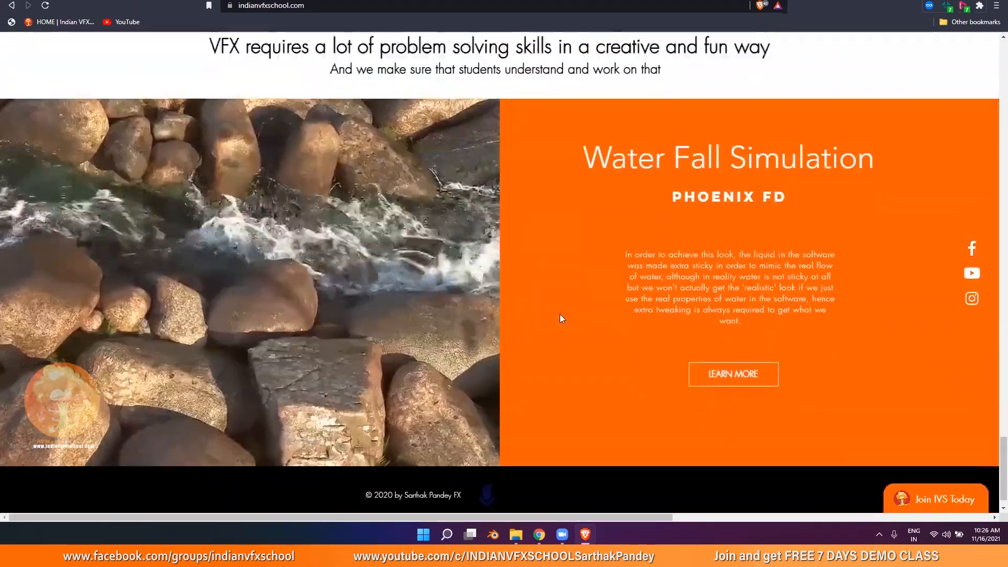
scroll(559, 313, "up", 6)
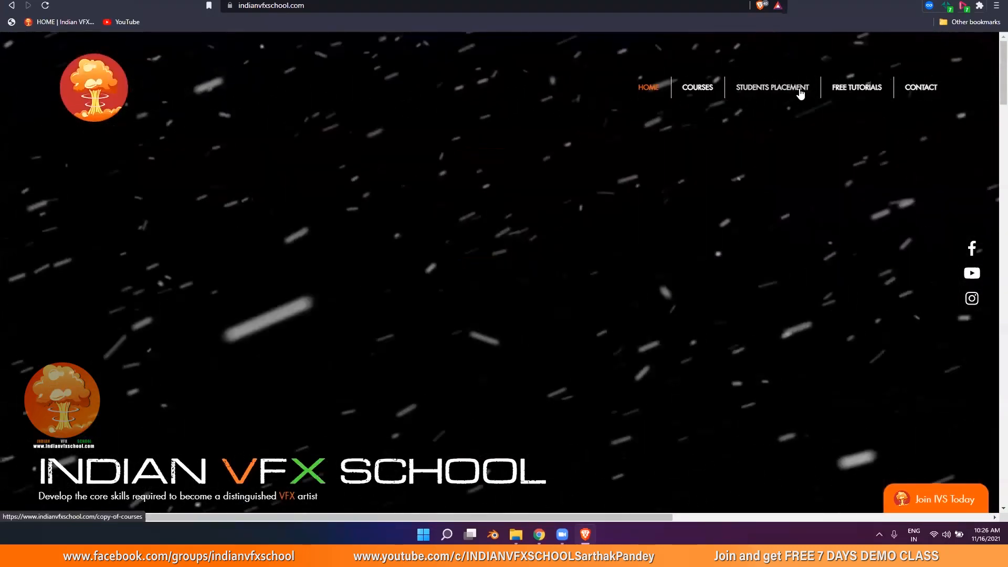
Open the Students Placement page and look through the placed students and the studios that hired them
left_click(800, 93)
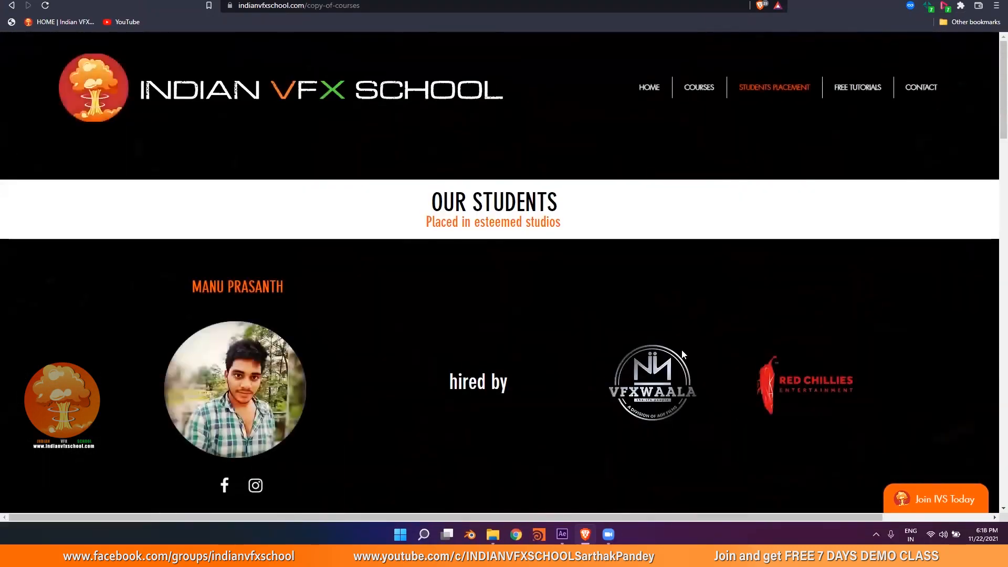
scroll(682, 354, "down", 5)
scroll(682, 355, "down", 3)
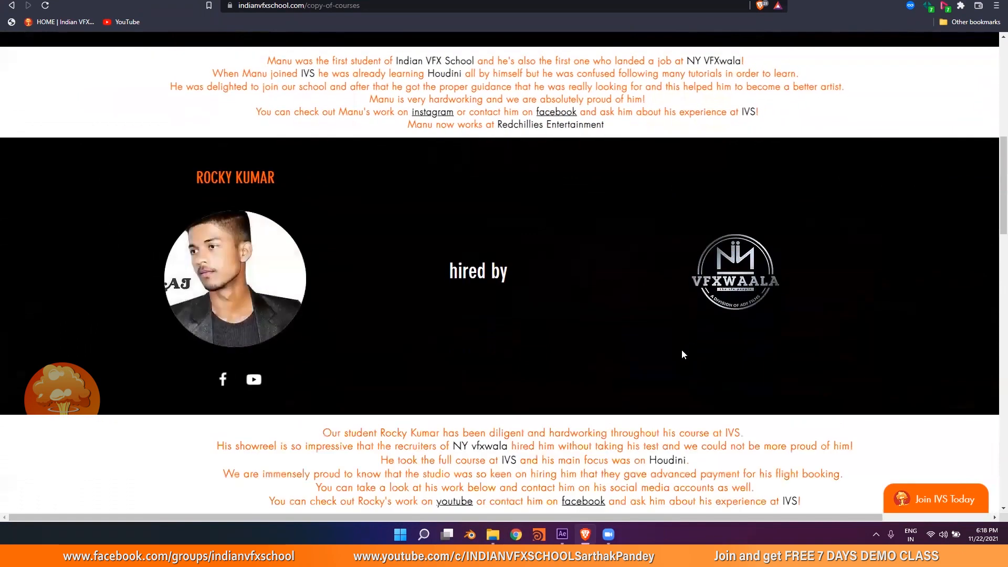
scroll(682, 353, "down", 6)
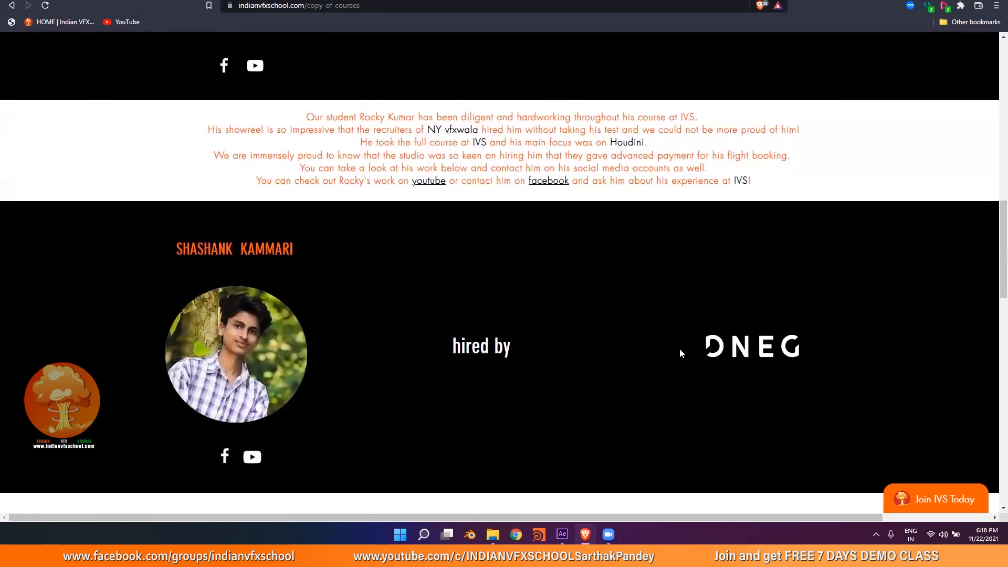
scroll(679, 348, "up", 14)
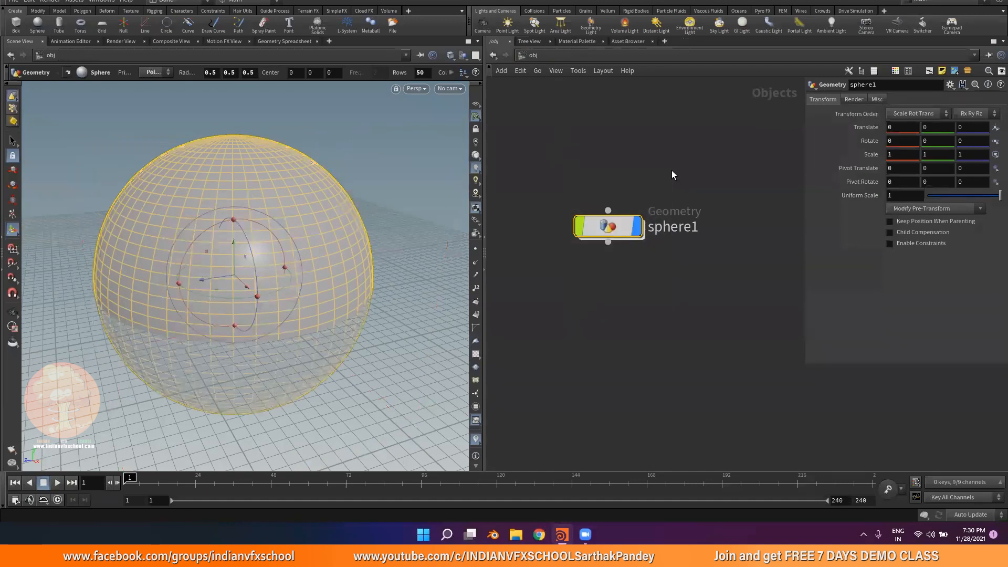
In Houdini, replace the existing sphere object with a new Sphere (Create) object and enter its geometry network
key("Delete")
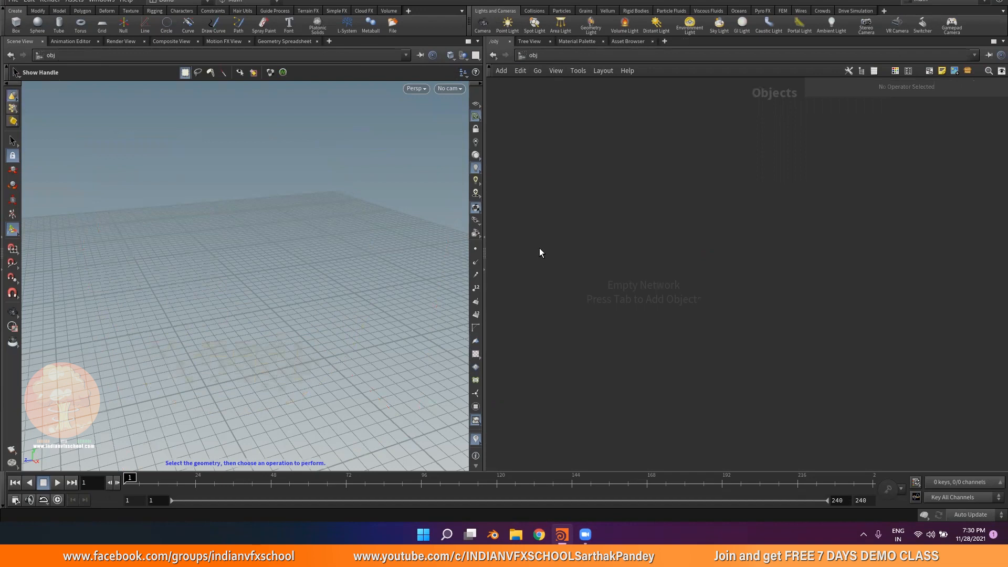
key("Tab")
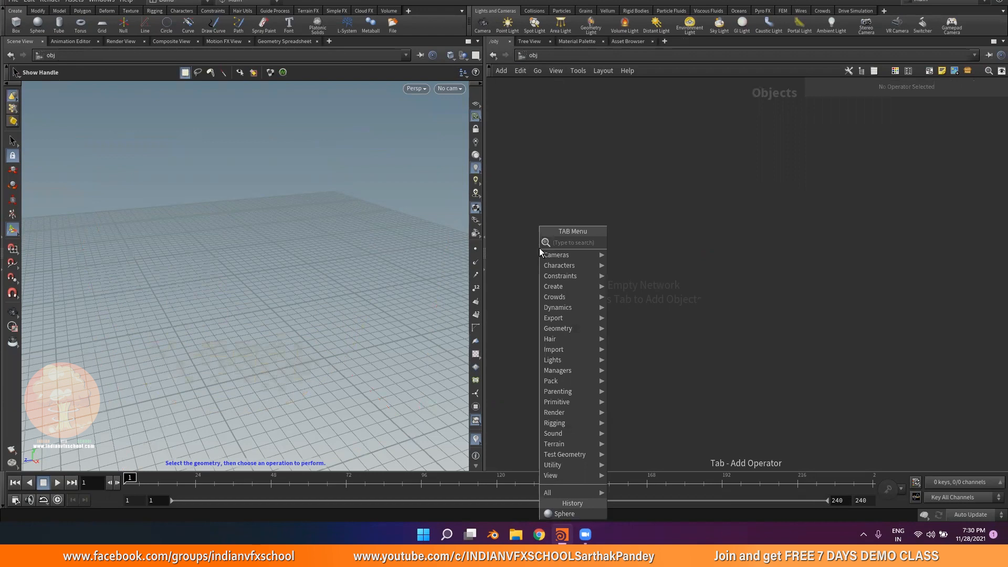
type("sphere")
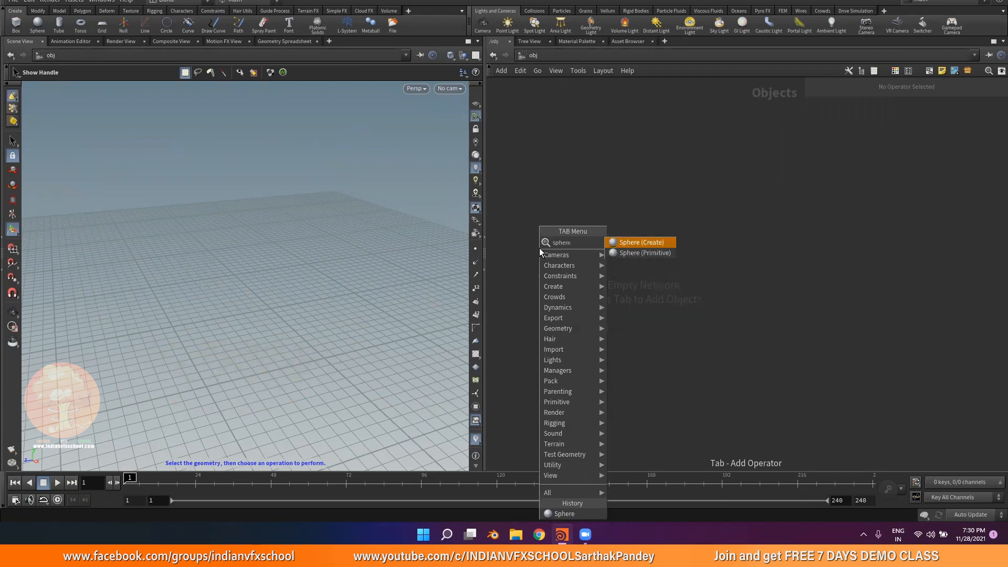
key("Return")
double_click(603, 224)
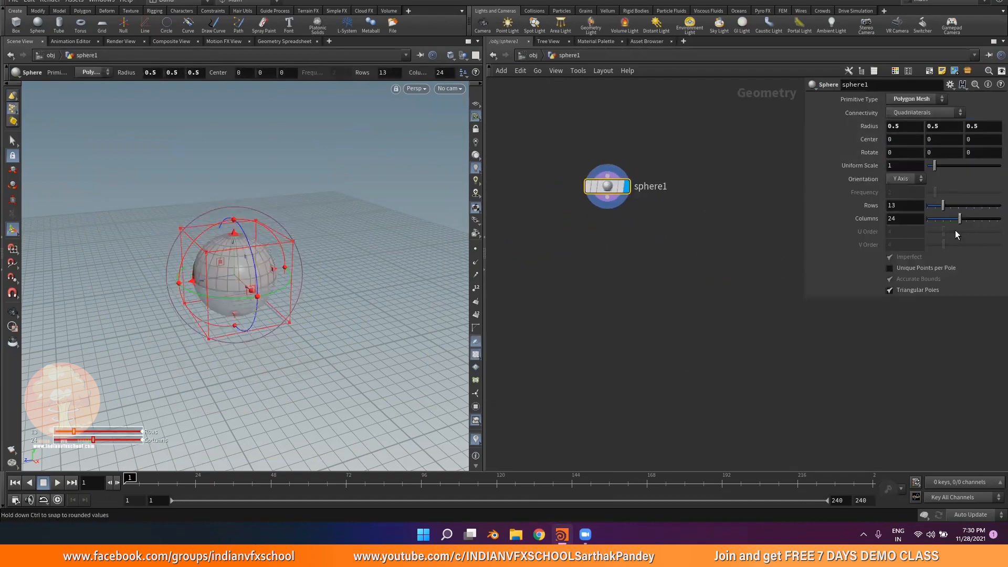
Set the sphere's rows and columns to 50 and its uniform scale to 3.24
left_click_drag(974, 207, 1000, 219)
left_click_drag(935, 165, 951, 172)
right_click_drag(336, 227, 282, 250, "alt")
key("Return")
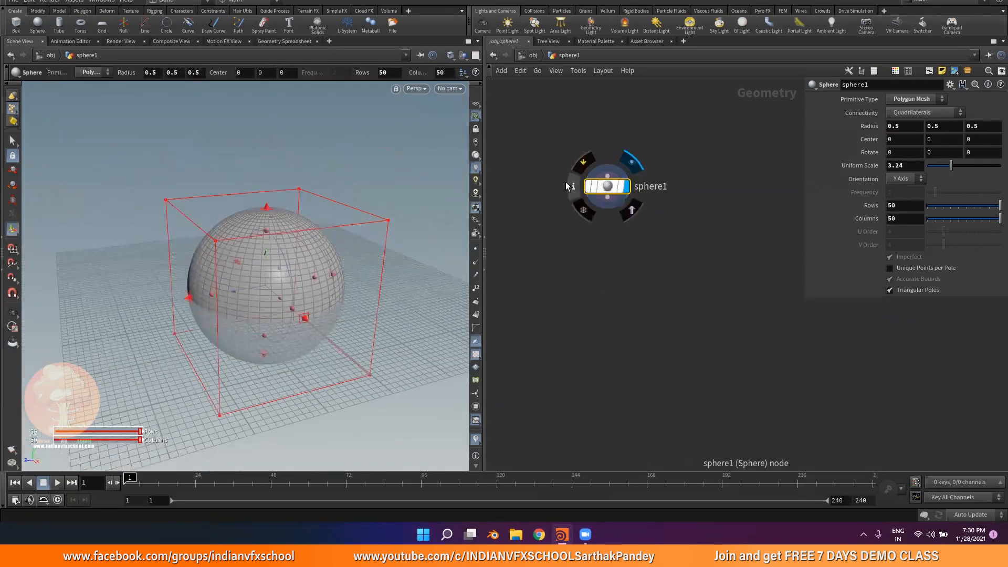
Examine the sphere's points in the viewport, select small patches of them, and check the node information for the point count
left_click(573, 186)
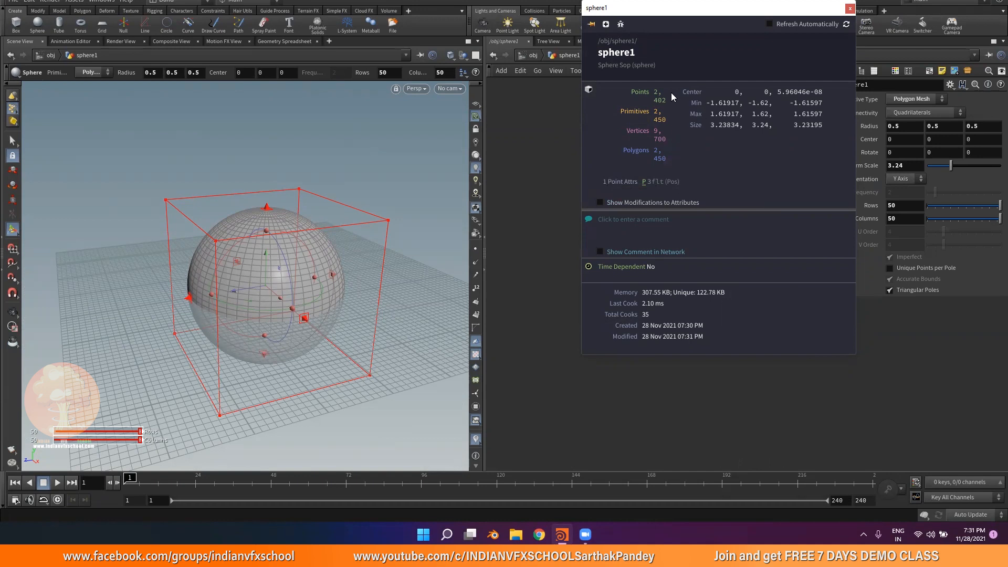
left_click(11, 141)
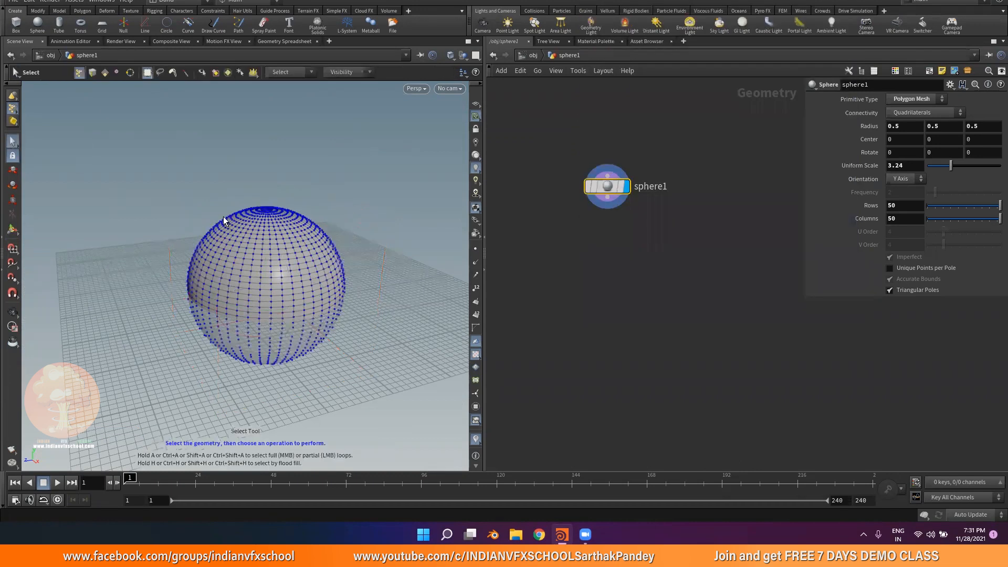
key("Escape")
scroll(228, 221, "up", 5)
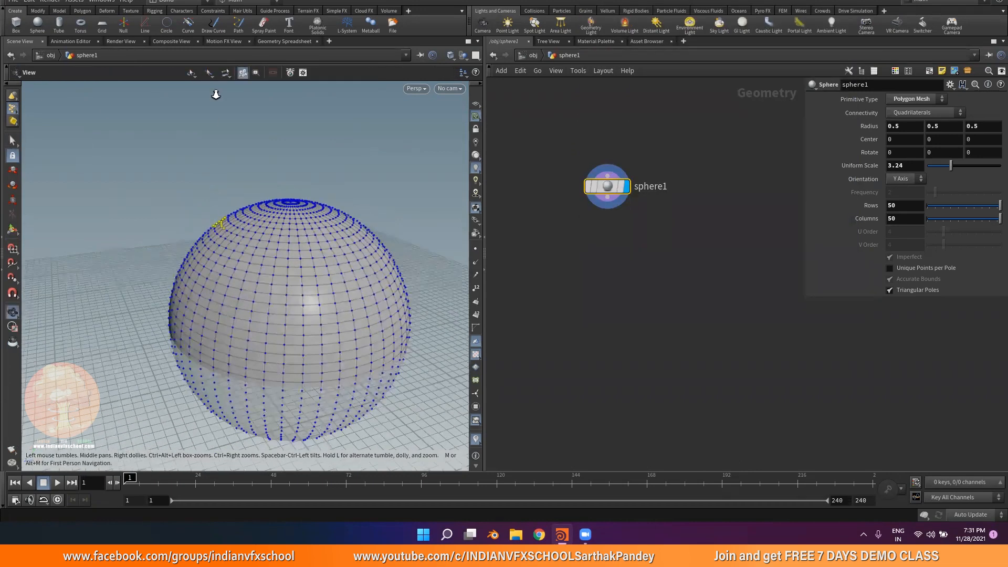
right_click_drag(243, 232, 291, 290)
middle_click_drag(291, 290, 235, 287)
key("s")
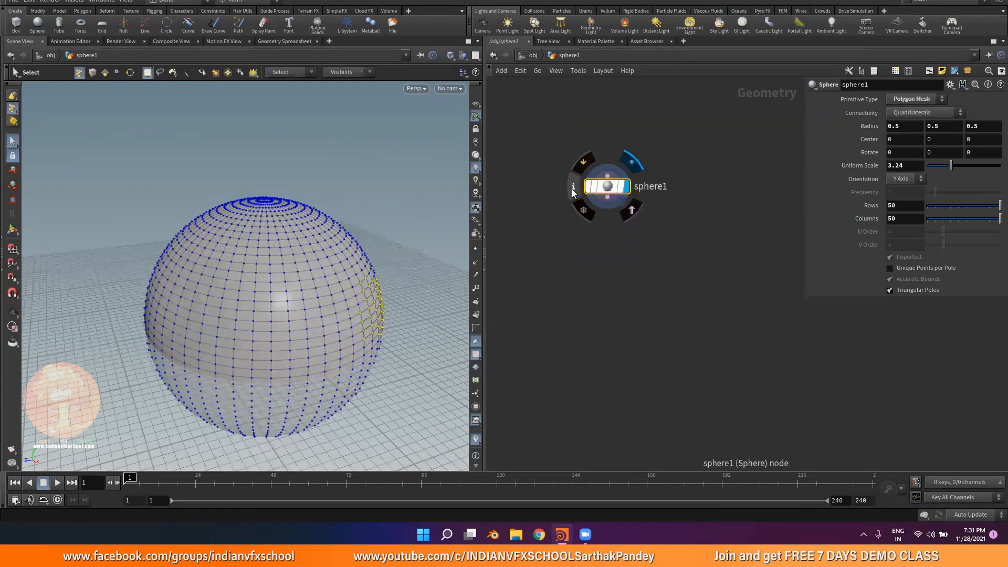
left_click(572, 187)
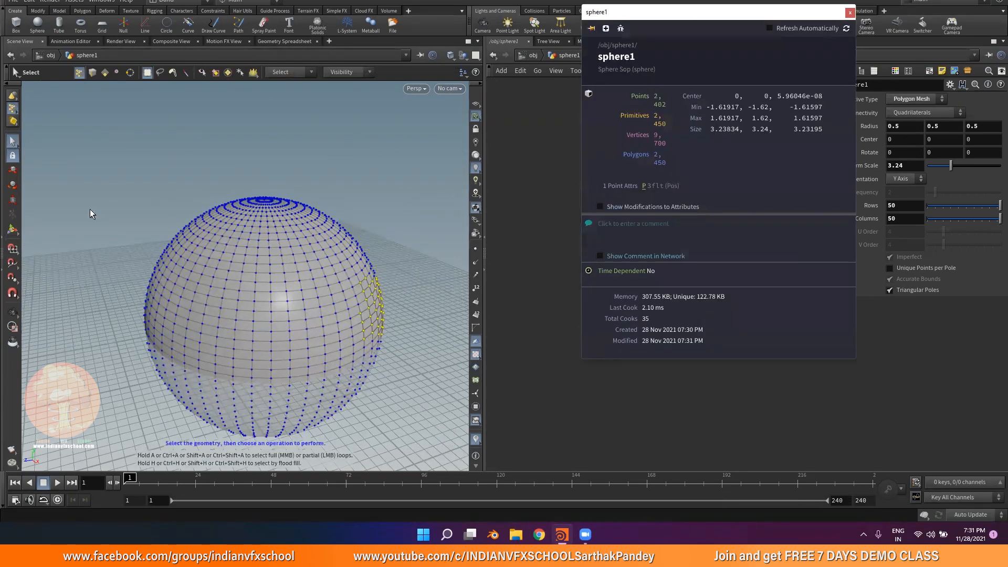
Select individual primitives on the upper half of the sphere and check the primitive and vertex counts in the node information
left_click(105, 71)
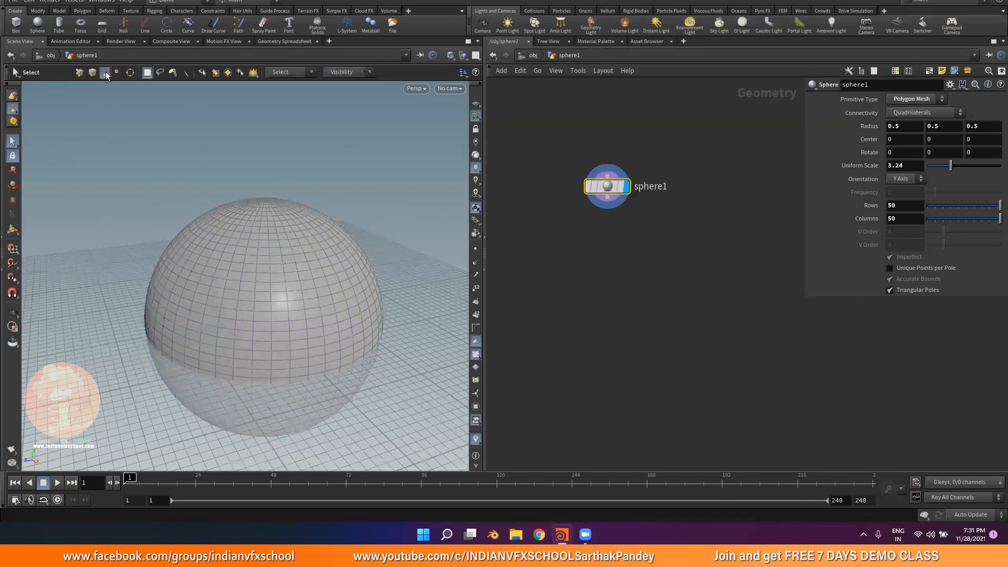
left_click(226, 255)
right_click_drag(260, 268, 268, 176, "alt")
key("s")
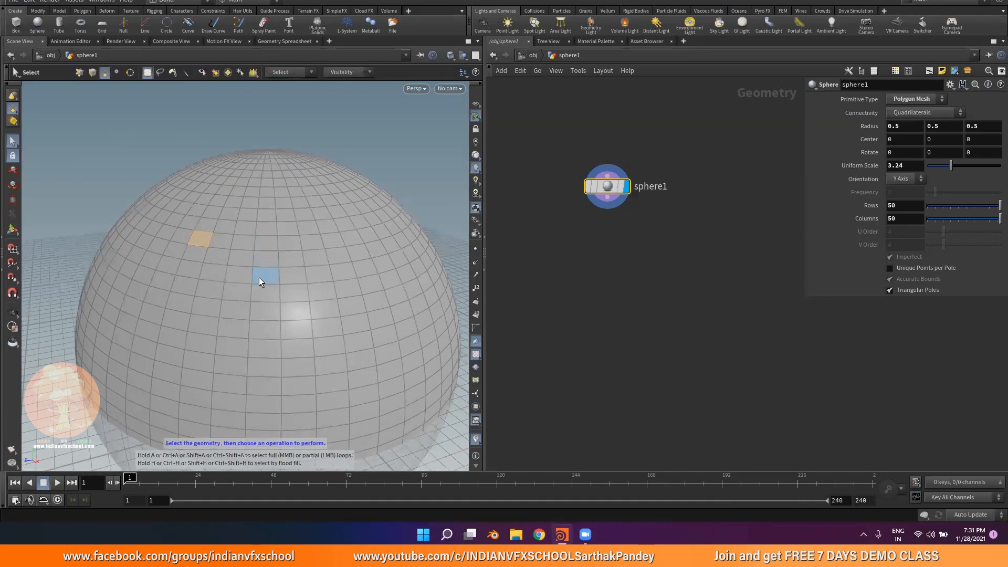
left_click(178, 283)
left_click(217, 257)
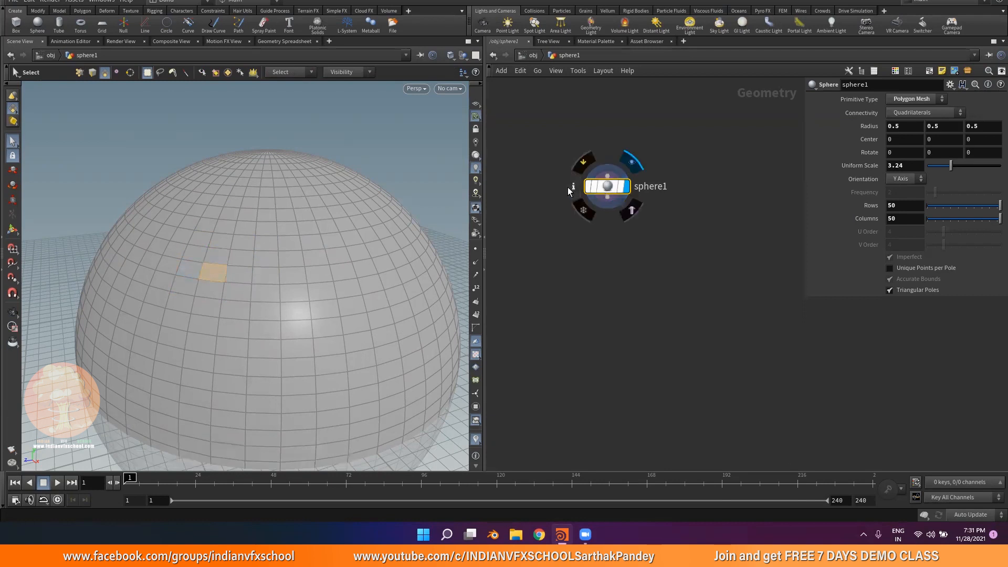
left_click(568, 186)
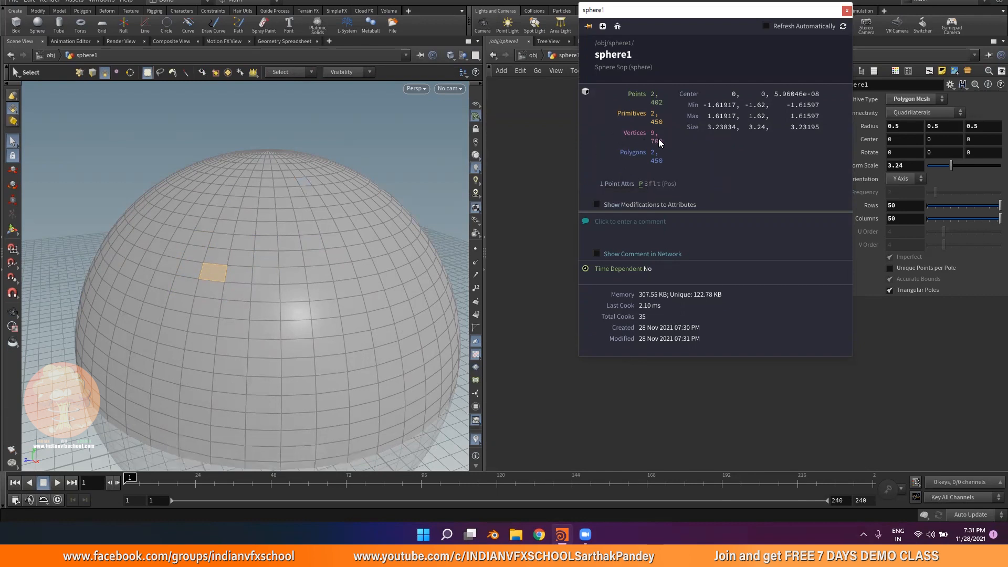
Select the edges around the sphere's top, followed by patches of points on its upper left and upper right
left_click(93, 73)
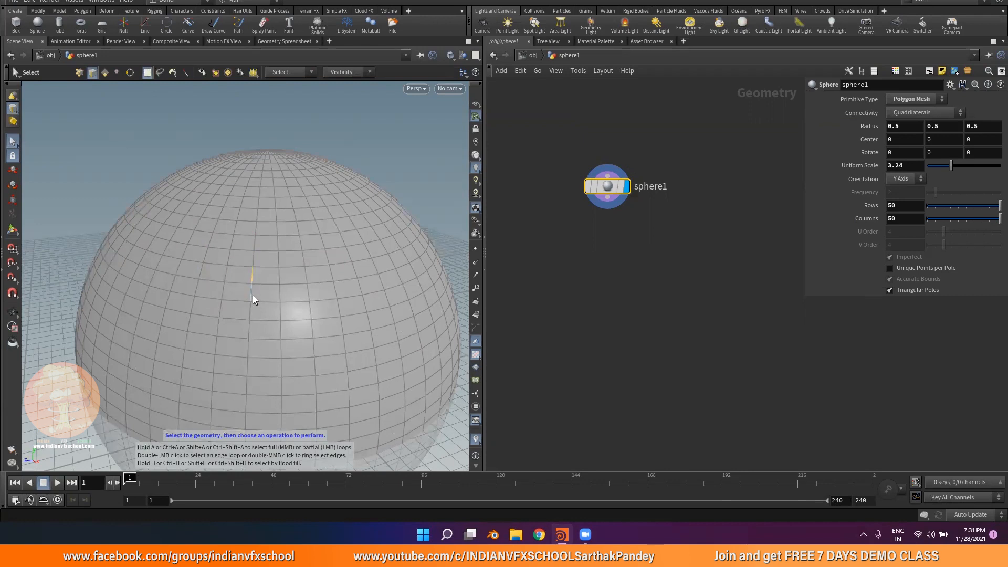
left_click_drag(212, 114, 344, 204)
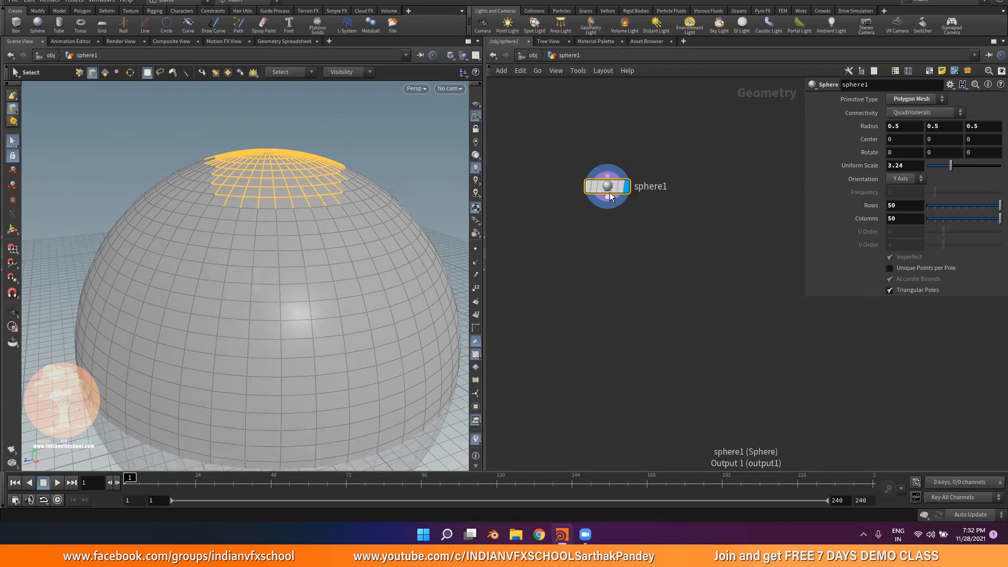
left_click(78, 72)
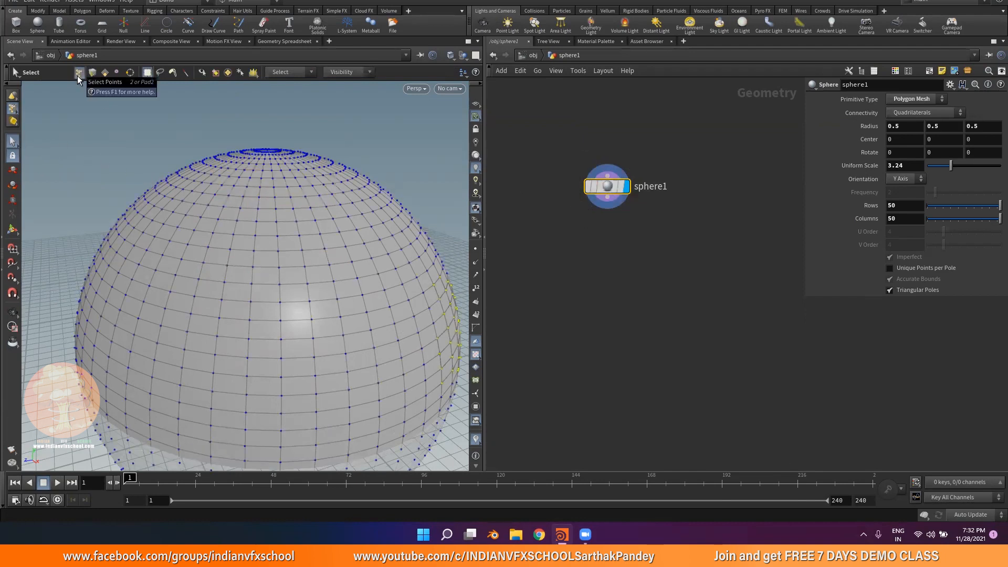
key("Escape")
left_click_drag(164, 123, 217, 207)
key("s")
left_click_drag(168, 165, 247, 247)
left_click_drag(340, 162, 412, 215)
Shift the sphere's centre with its handle to about -0.07 along Z
left_click(12, 229)
right_click_drag(250, 234, 243, 252, "alt")
left_click_drag(271, 264, 282, 271, "alt")
middle_click_drag(282, 271, 270, 261, "alt")
mouse_move(234, 272)
left_mouse_down()
mouse_move(244, 270)
mouse_move(225, 271)
mouse_move(251, 270)
mouse_move(226, 276)
mouse_move(250, 271)
mouse_move(238, 273)
left_mouse_up()
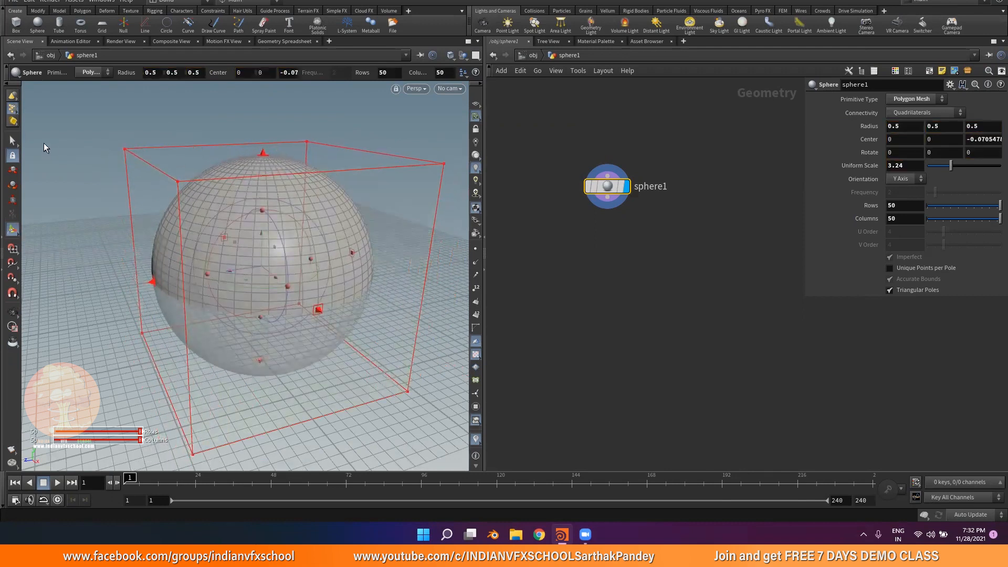
Select several patches of points around the sphere, followed by a block of edges on its upper left
left_click(16, 141)
left_click_drag(152, 131, 260, 254)
left_click_drag(361, 146, 297, 206)
left_click_drag(167, 382, 225, 317)
left_click(94, 75)
left_click_drag(166, 179, 303, 270)
Select blocks of primitives in each of the sphere's four quadrants in turn
left_click(104, 72)
left_click_drag(122, 148, 295, 261)
left_click_drag(404, 162, 293, 231)
left_click_drag(406, 403, 283, 282)
left_click_drag(138, 386, 212, 269)
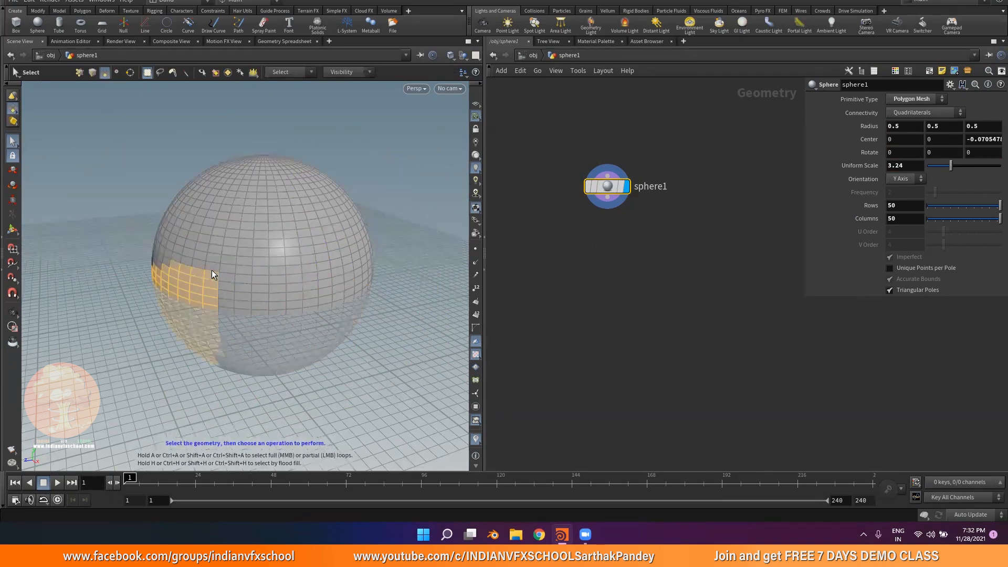
Try moving a patch of points on the sphere's upper left outward, undo the move and delete the resulting Edit node
left_click(79, 72)
left_click_drag(129, 165, 222, 222)
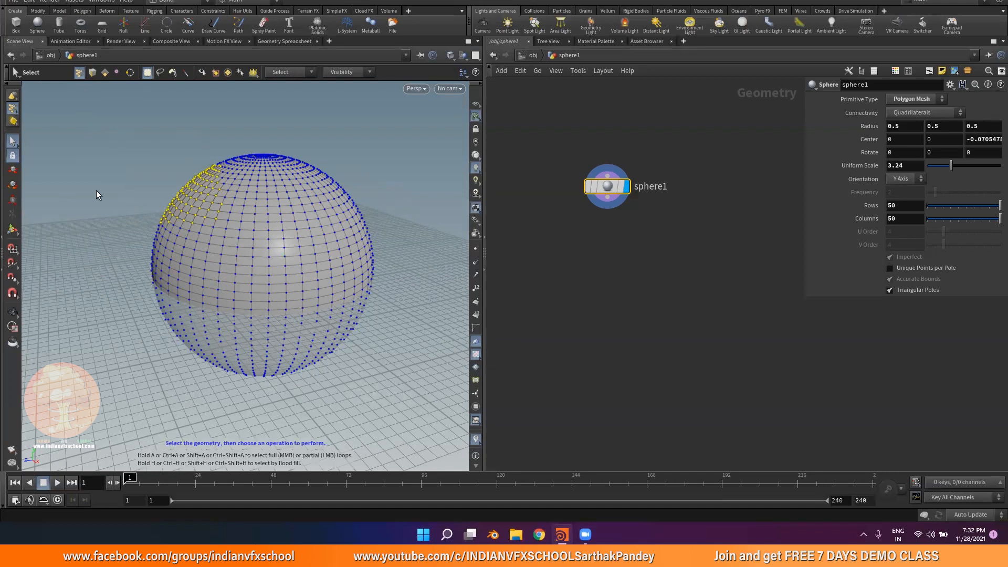
left_click(10, 175)
left_click_drag(607, 181, 607, 216)
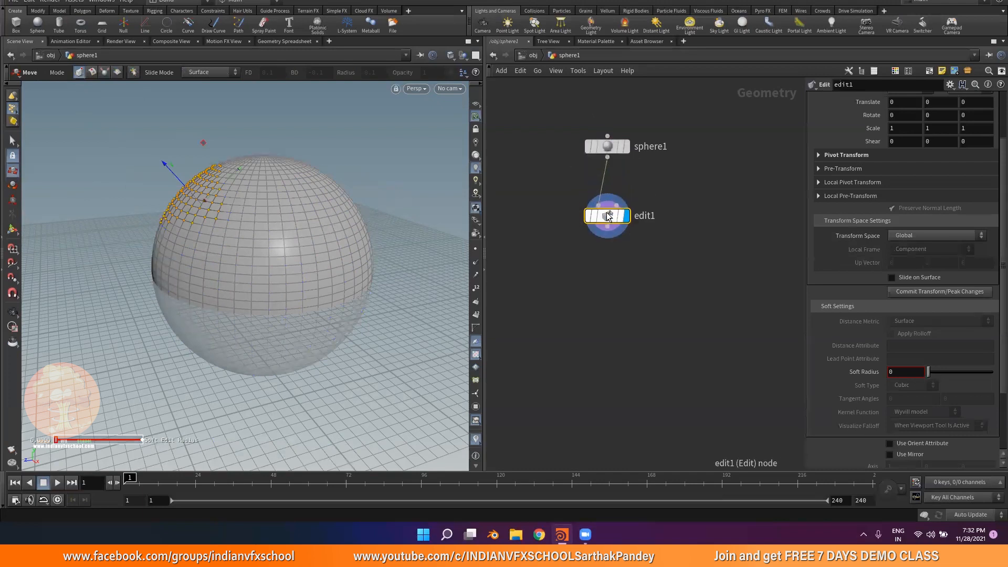
left_click_drag(210, 156, 150, 110)
key("ctrl+z")
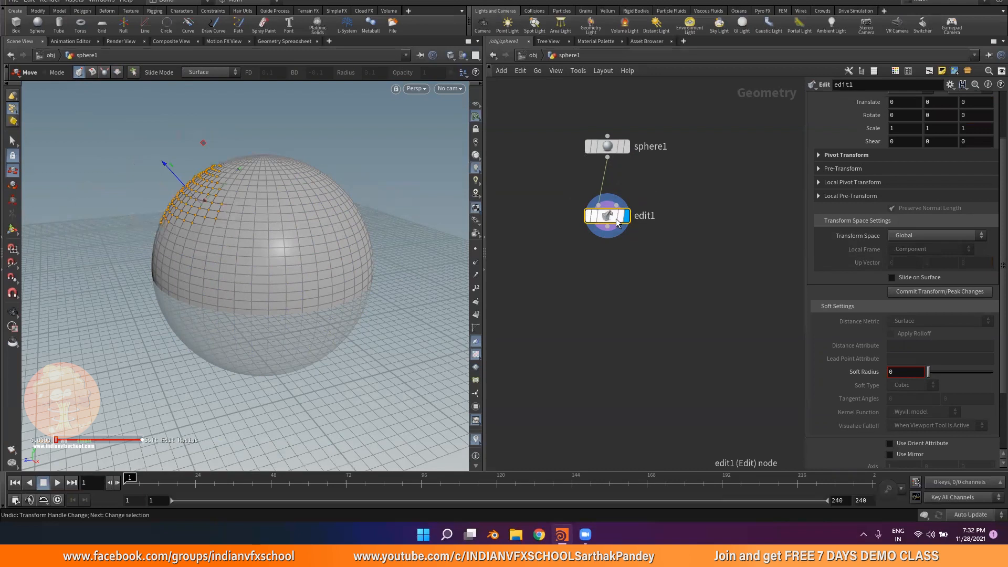
key("Delete")
Add an Edit node manually below the sphere, ready the upper-left points for moving, and delete the node again
key("Tab")
type("edit")
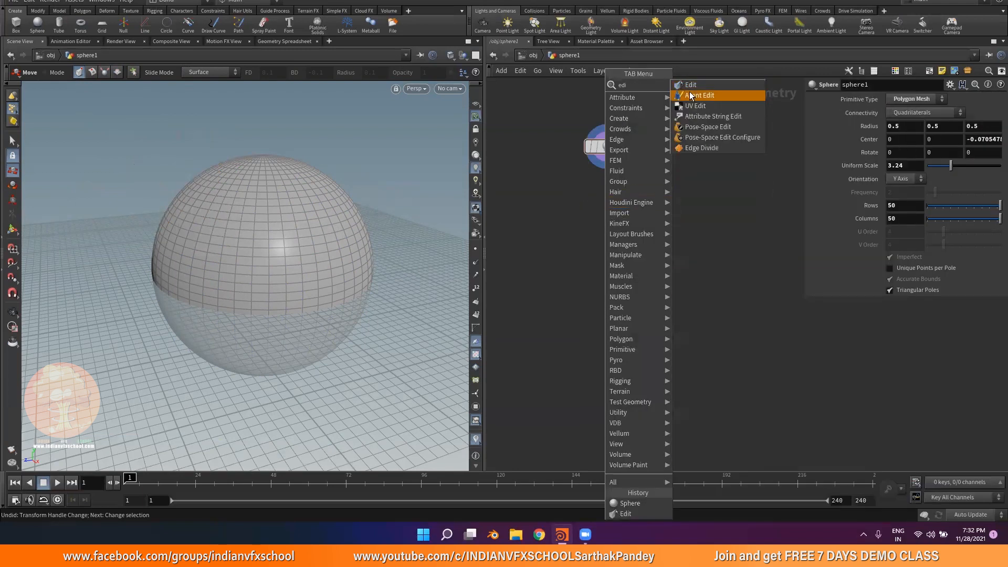
key("Return")
left_click(607, 230)
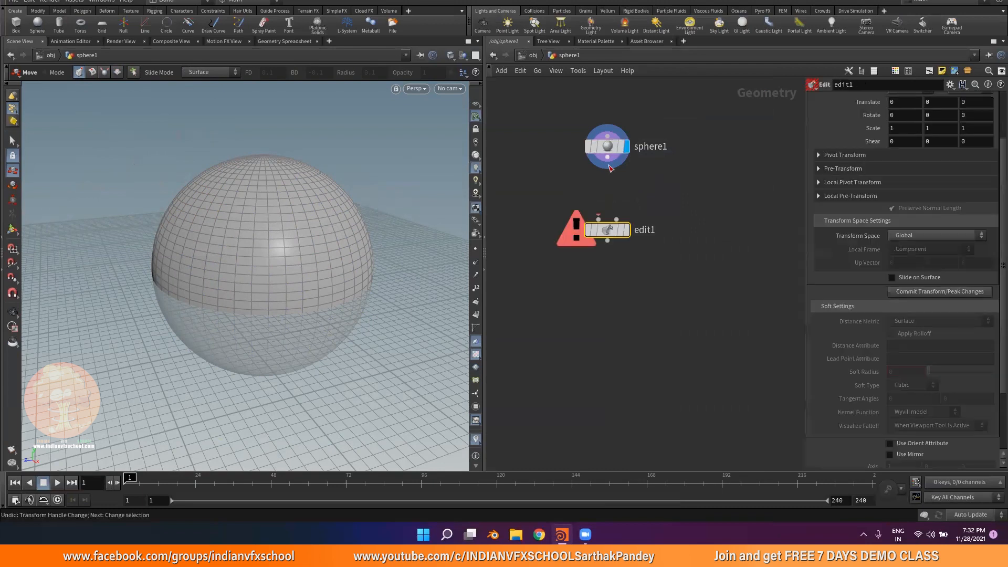
left_click(13, 140)
left_click_drag(158, 147, 234, 220)
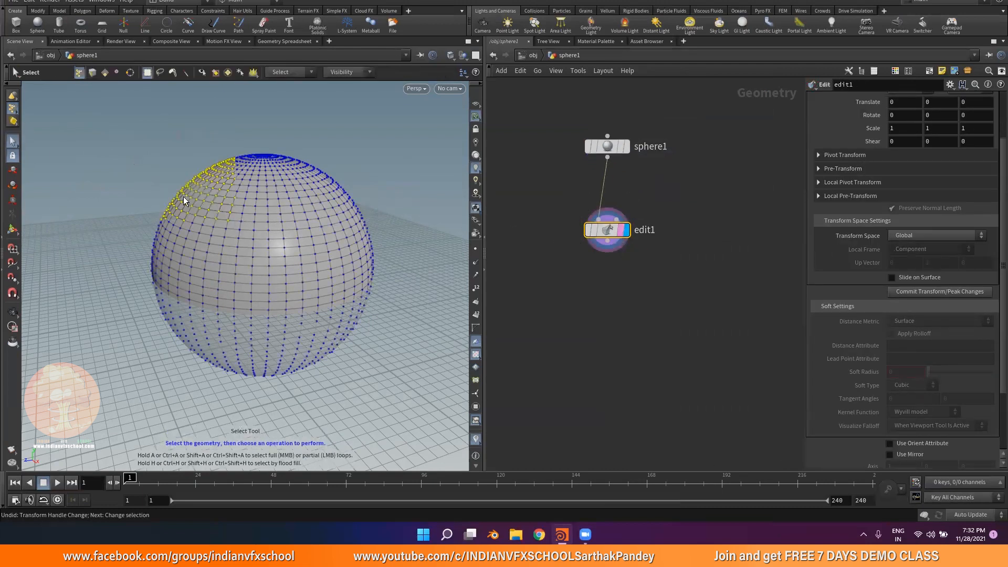
left_click(12, 170)
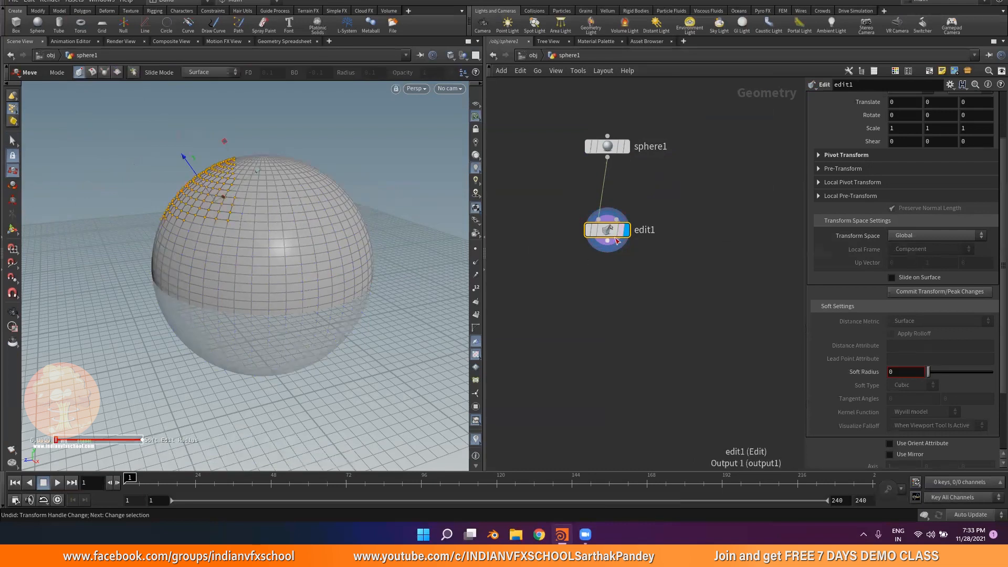
key("Delete")
Use the Move tool on a patch of upper-left points to add an Edit node, and undo a trial outward pull
left_click(13, 141)
left_click_drag(146, 151, 214, 229)
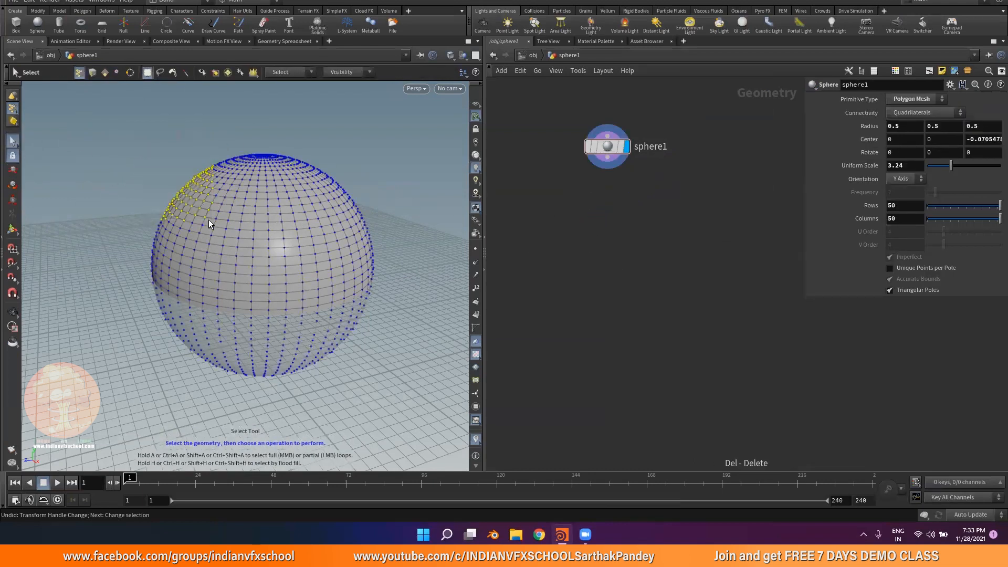
left_click(12, 170)
left_click_drag(198, 139, 149, 105)
key("ctrl+z")
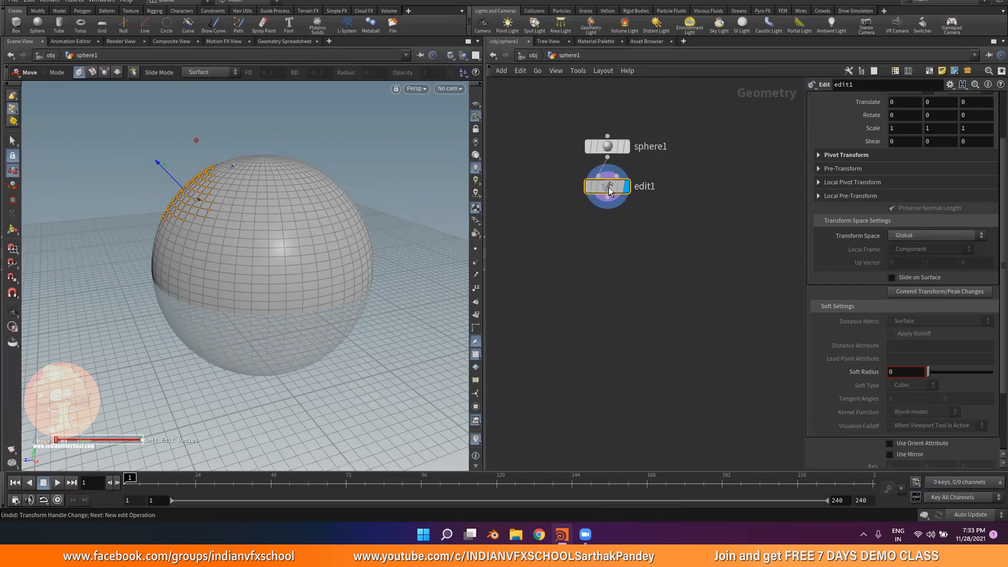
Delete the Edit node, try moving a block of primitives in the sphere's upper-left quadrant outward, and undo that move
key("Delete")
left_click(14, 142)
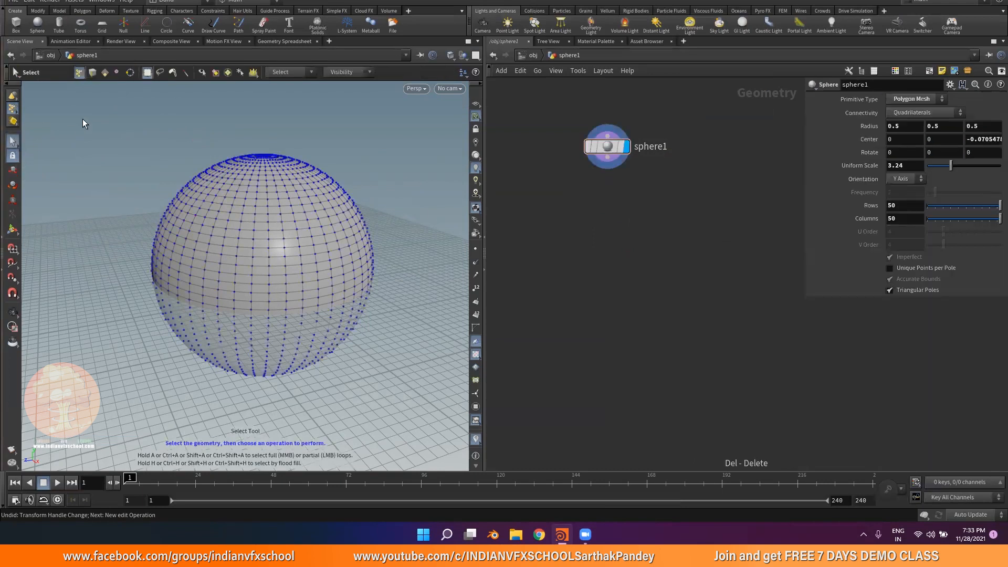
left_click(105, 72)
left_click_drag(135, 164, 246, 241)
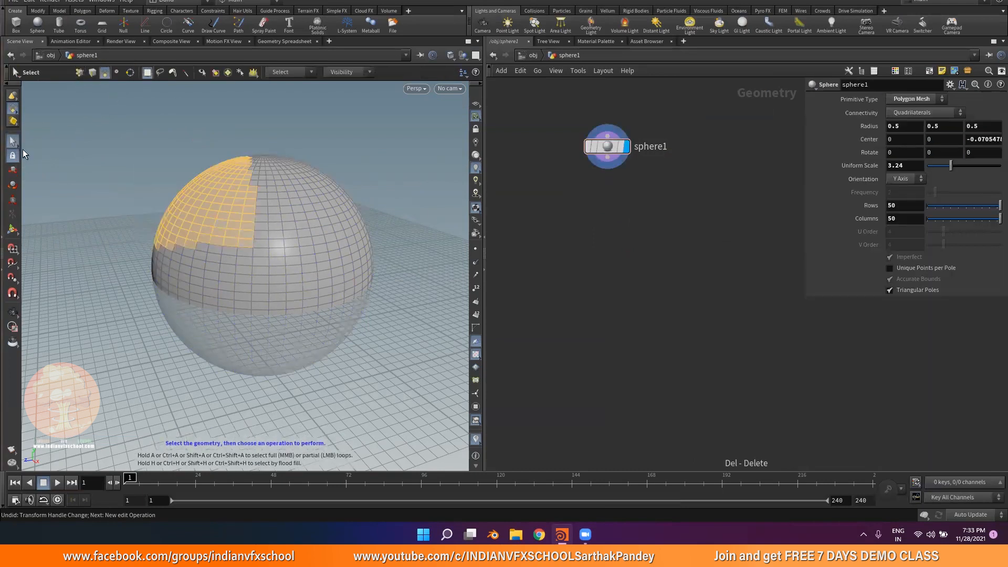
left_click(12, 170)
left_click_drag(238, 157, 174, 134)
key("ctrl+z")
key("ctrl+z")
key("ctrl+z")
key("ctrl+z")
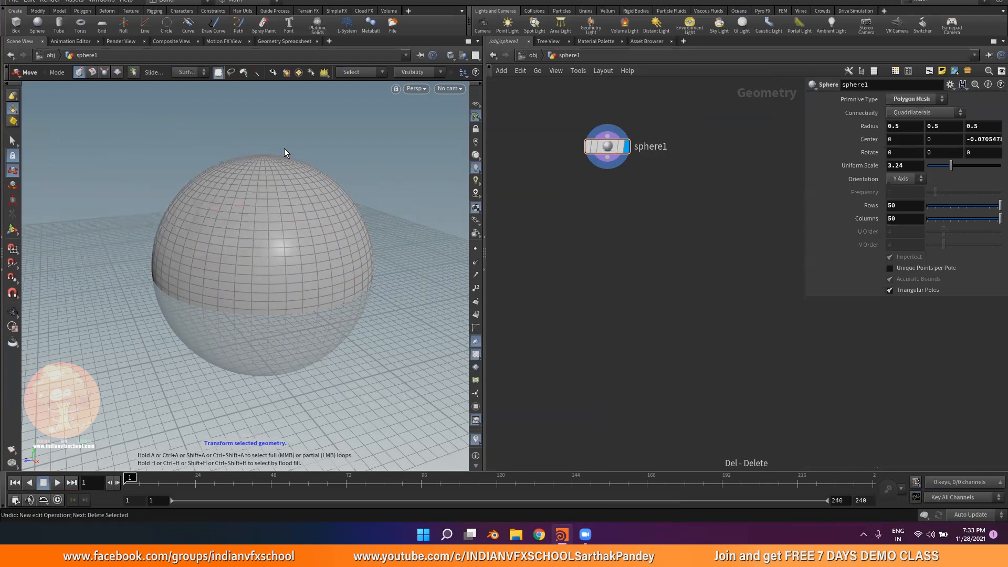
Push a patch of points on the sphere's upper left inward with the Move tool, using a Soft Radius of 1
left_click(13, 141)
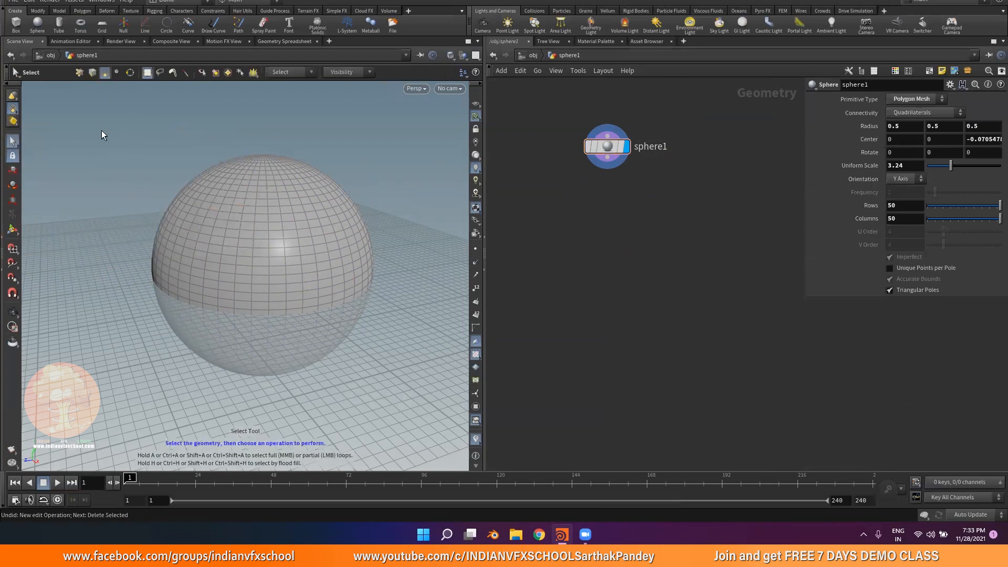
left_click_drag(168, 163, 216, 225)
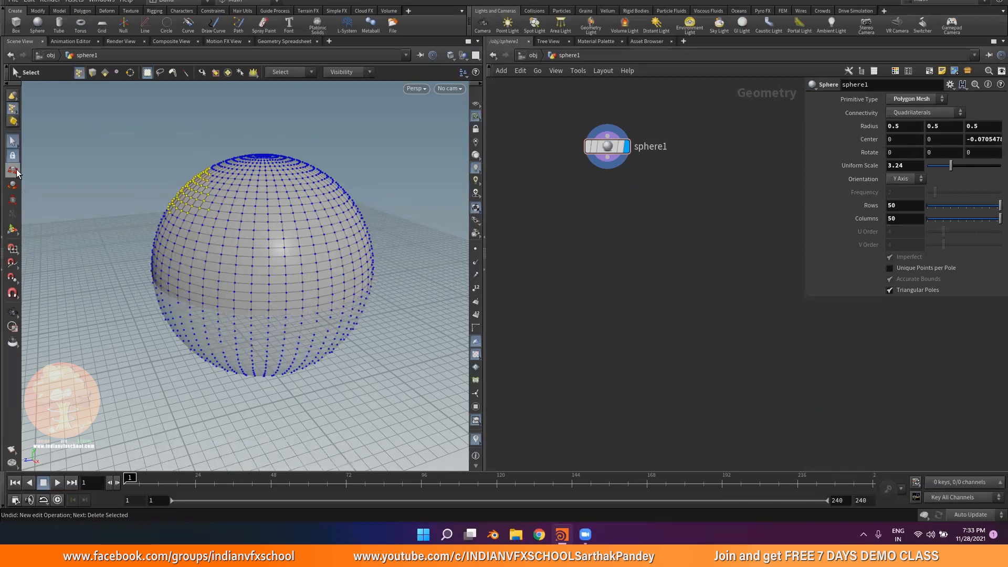
key("t")
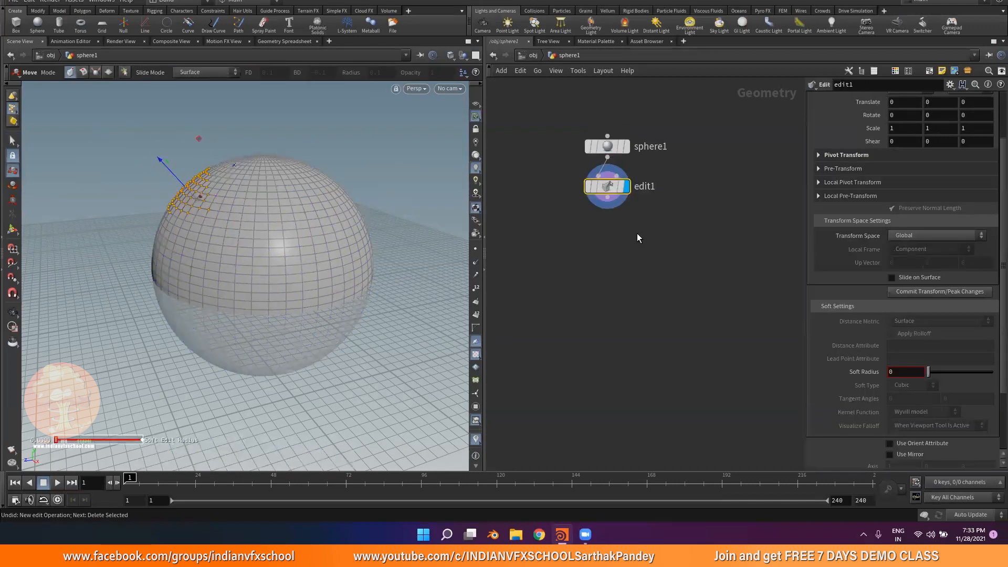
middle_click_drag(646, 282, 632, 259)
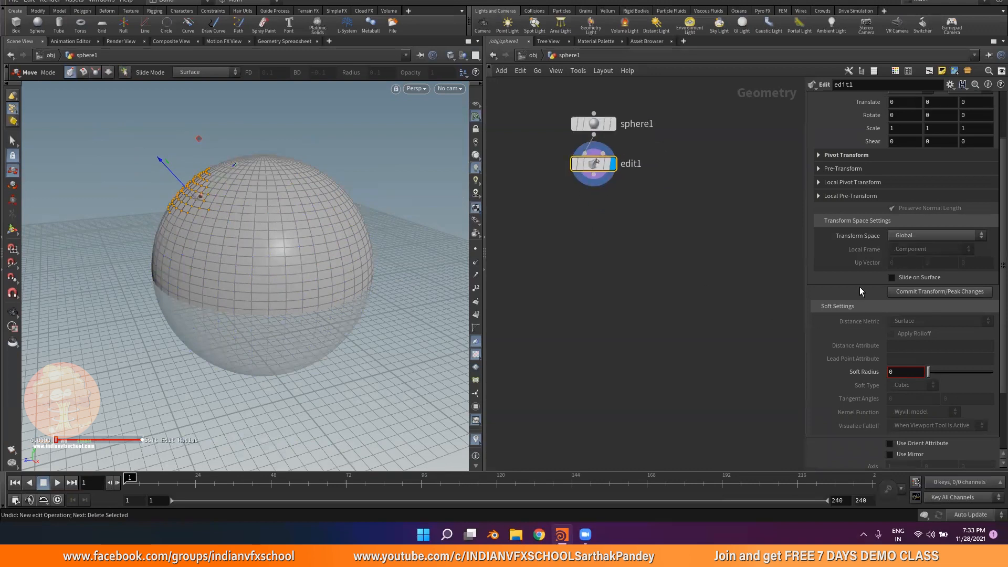
scroll(859, 288, "down", 3)
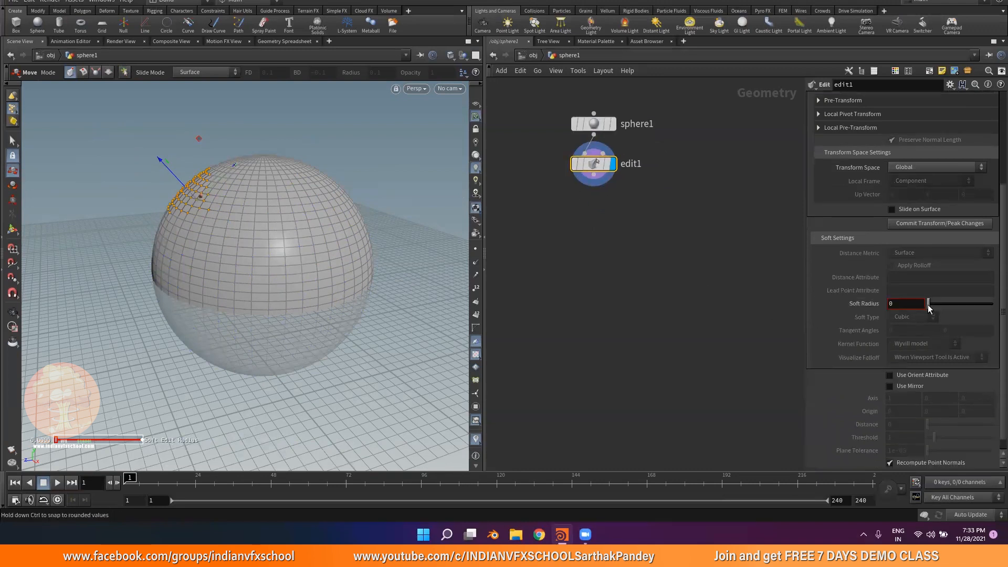
left_click_drag(941, 309, 992, 310)
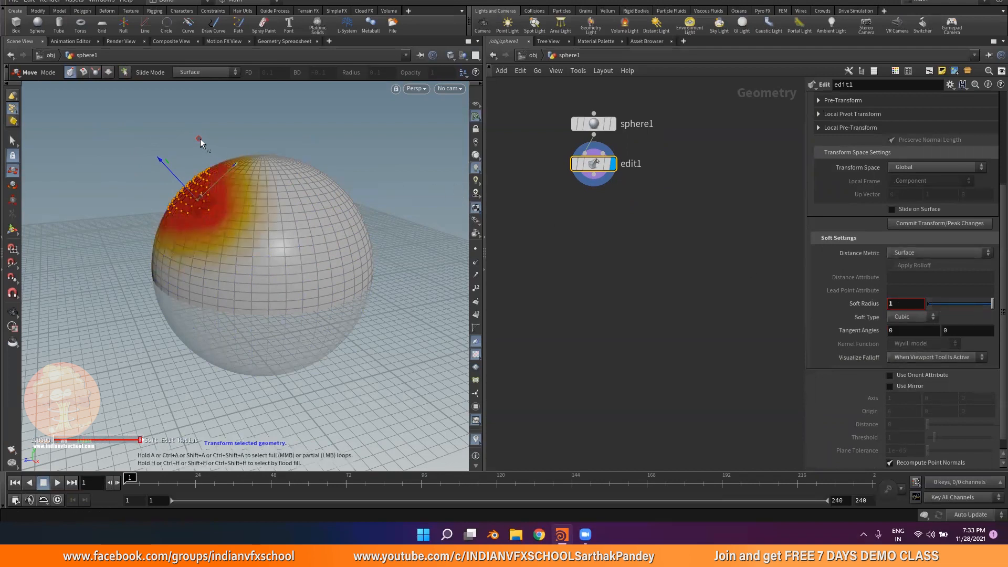
left_click_drag(199, 138, 215, 162)
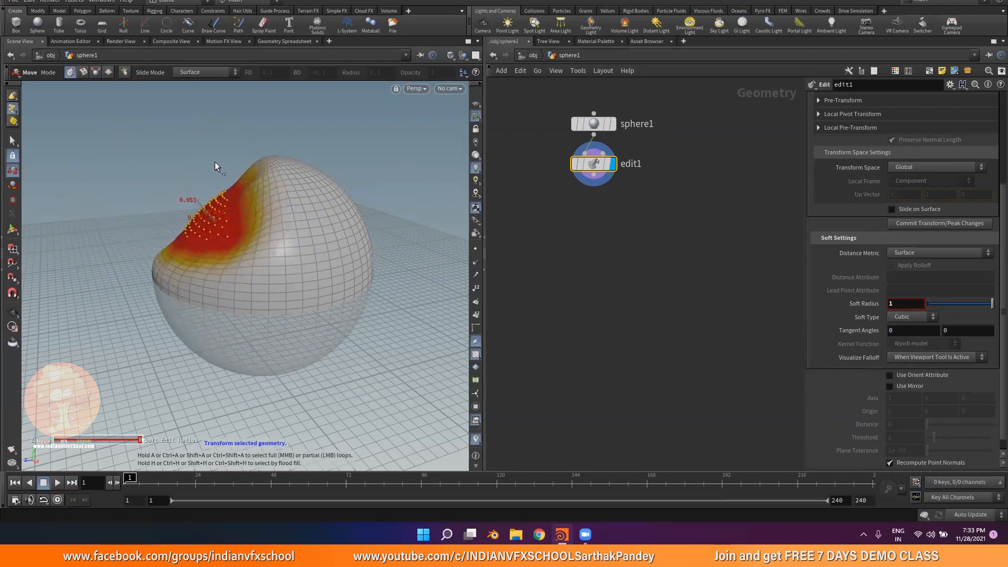
Select a patch of points on the sphere's upper right and push it inward with soft falloff
right_click_drag(247, 150, 248, 214, "alt")
mouse_move(248, 213)
left_mouse_down("alt")
mouse_move(303, 209)
mouse_move(249, 206)
left_mouse_up("alt")
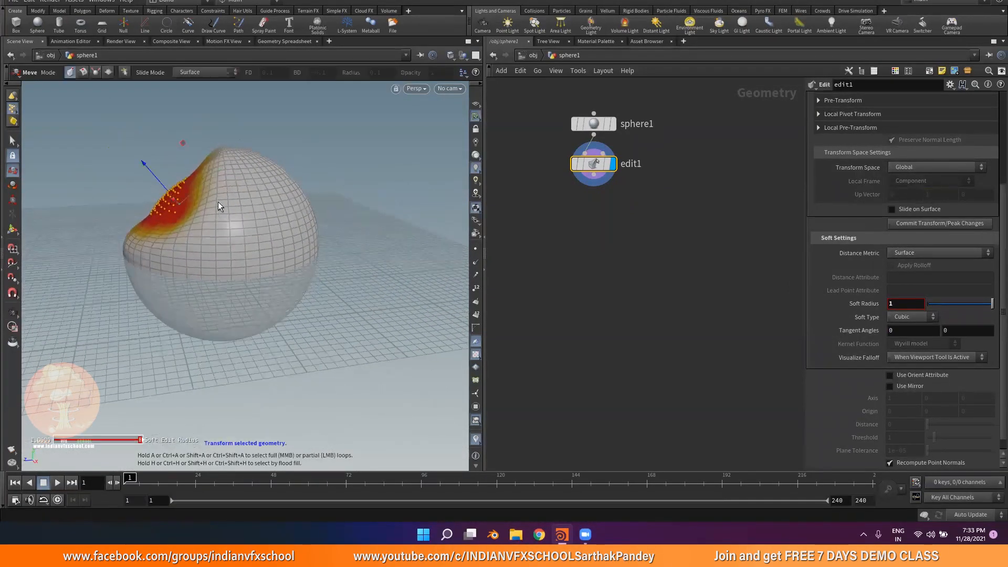
left_click(12, 141)
left_click_drag(336, 156, 281, 194)
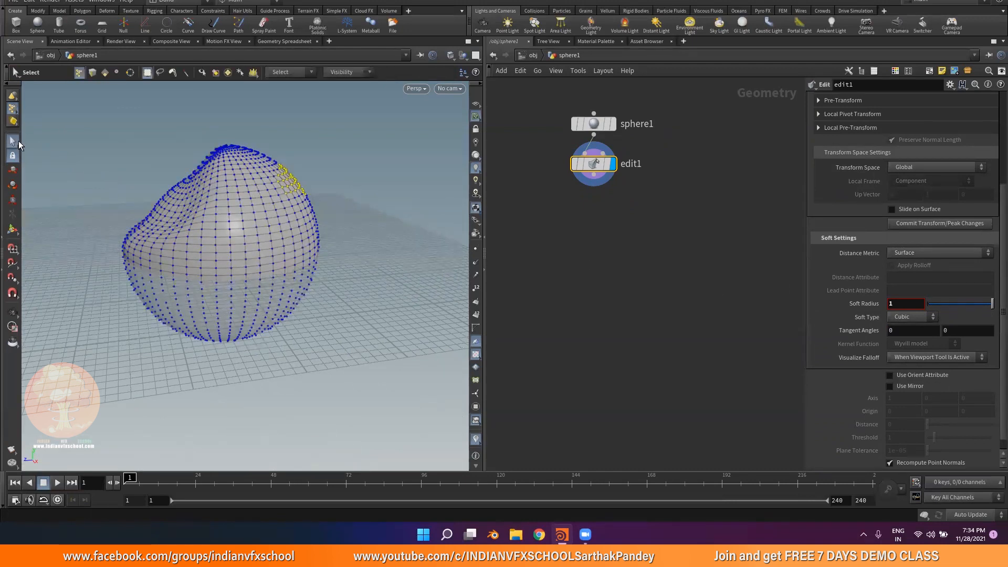
left_click(13, 173)
left_click_drag(339, 184, 276, 223)
key("Escape")
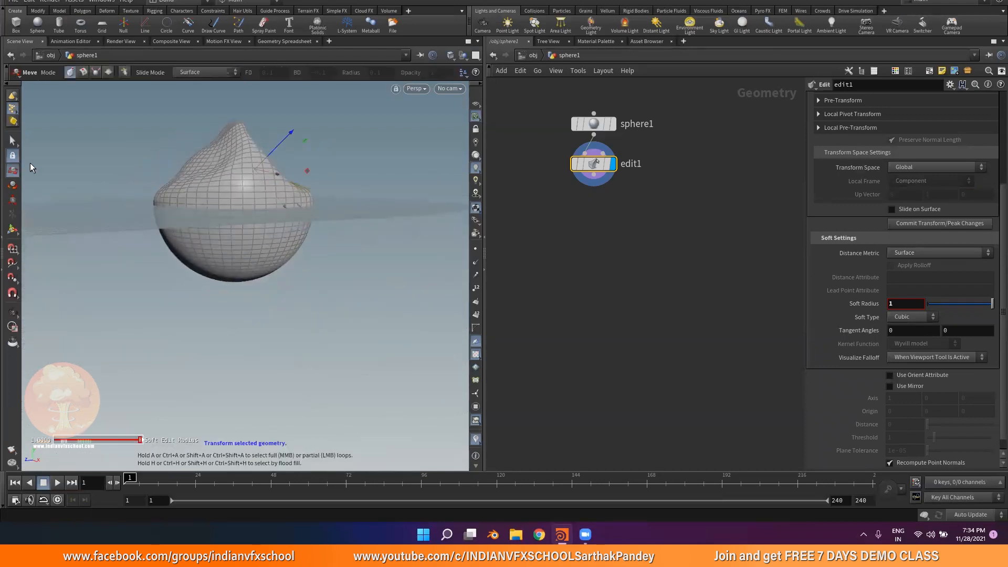
Select the points around the sphere's bottom pole and push them up into the shape with soft falloff
left_click(13, 140)
left_click_drag(219, 295, 251, 272)
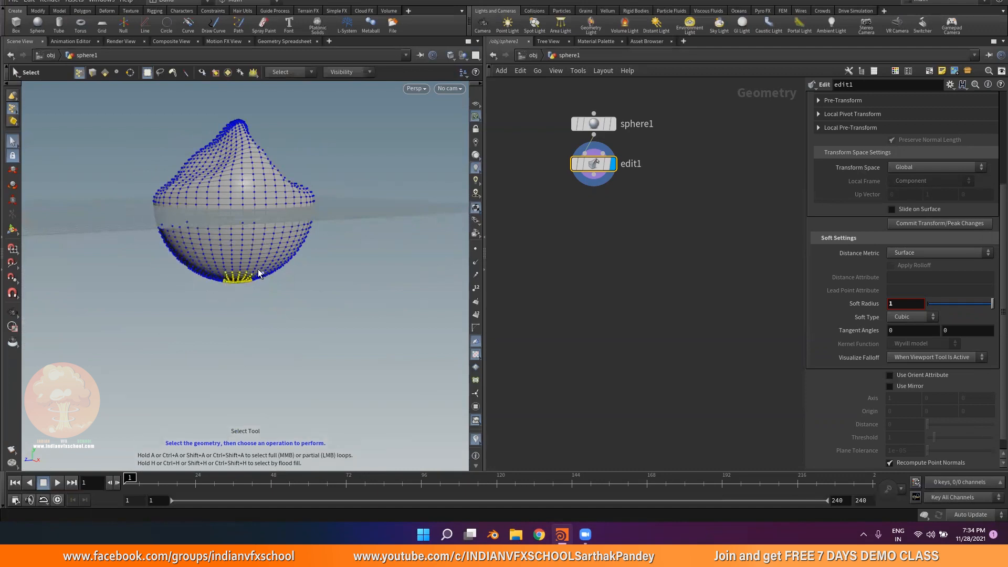
left_click(12, 170)
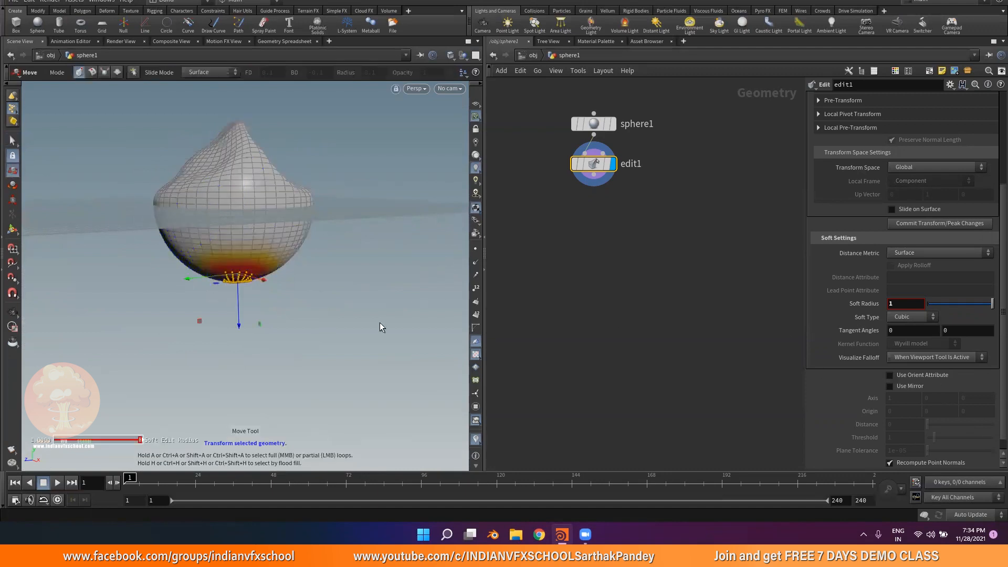
left_click_drag(259, 326, 295, 254)
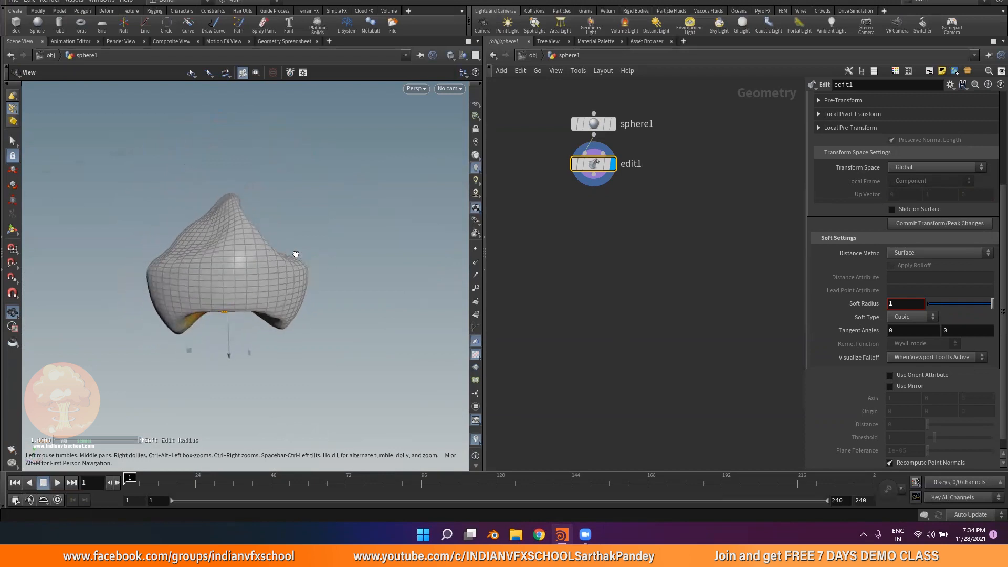
Add a second Edit node connected below the first one and turn on its display
key("Tab")
type("ed")
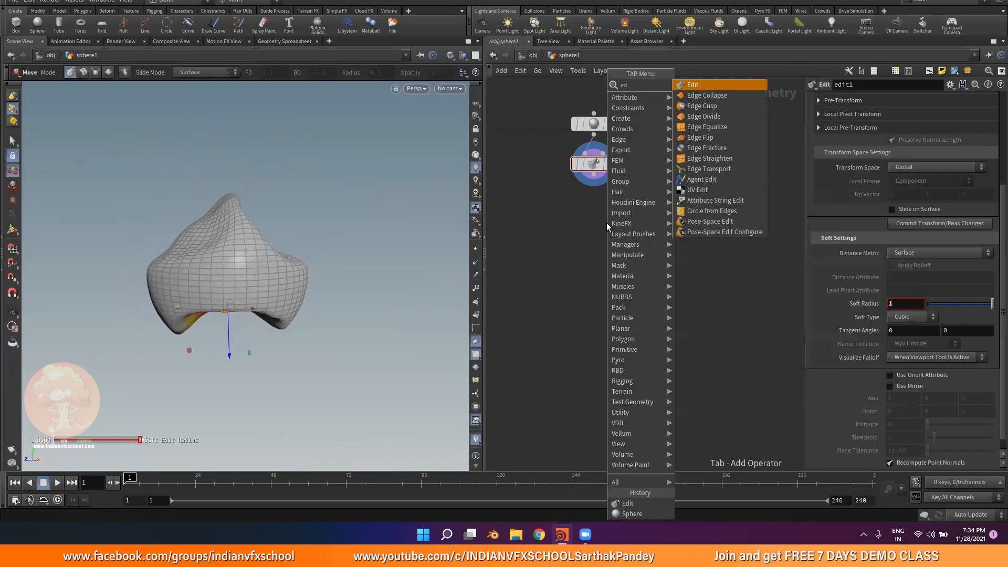
left_click(694, 88)
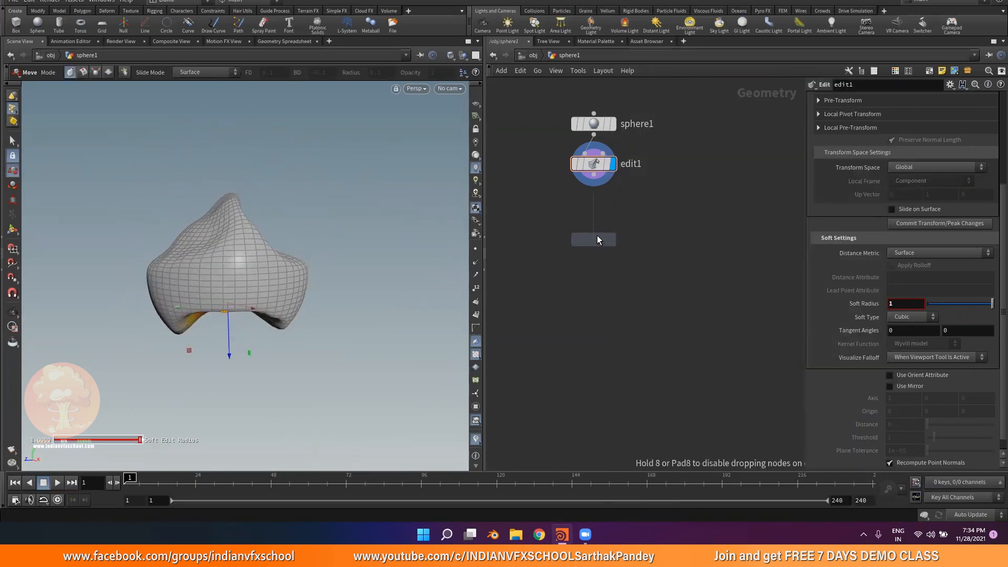
left_click(597, 235)
left_click_drag(593, 179, 576, 224)
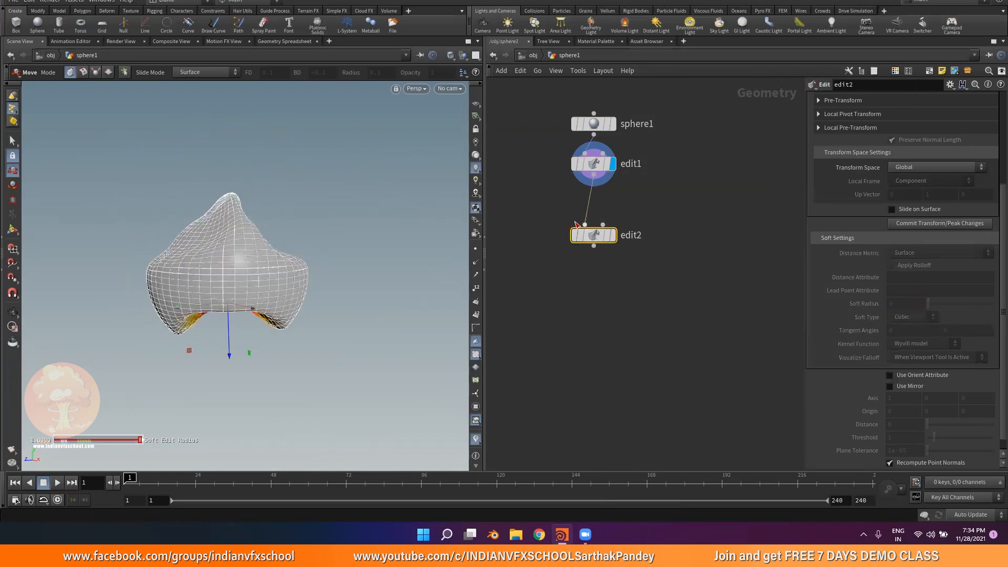
mouse_move(608, 237)
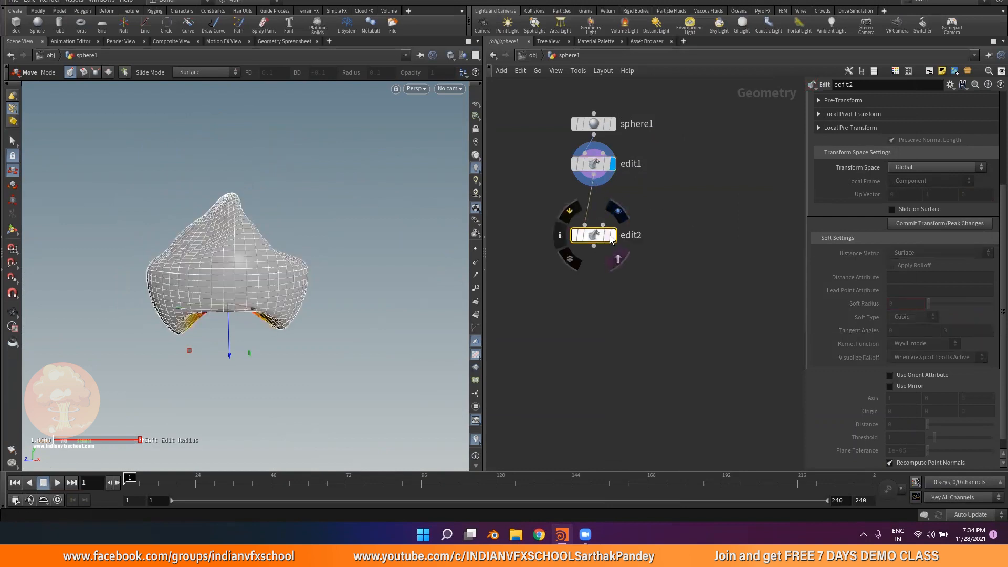
left_click(613, 237)
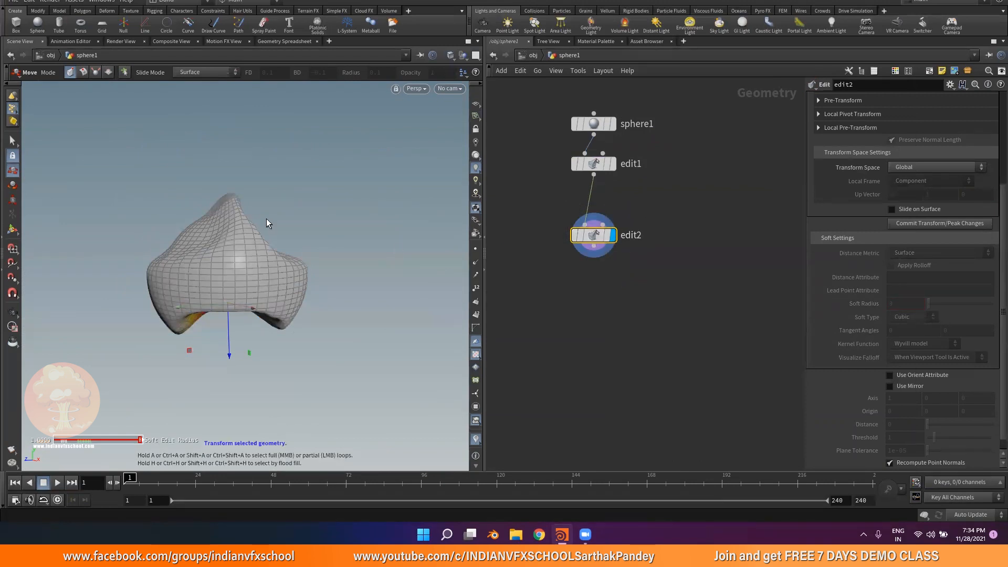
Push a patch of points on the shape's left side inward in the second Edit node with a Soft Radius of 1
left_click(15, 140)
left_click_drag(109, 241, 169, 290)
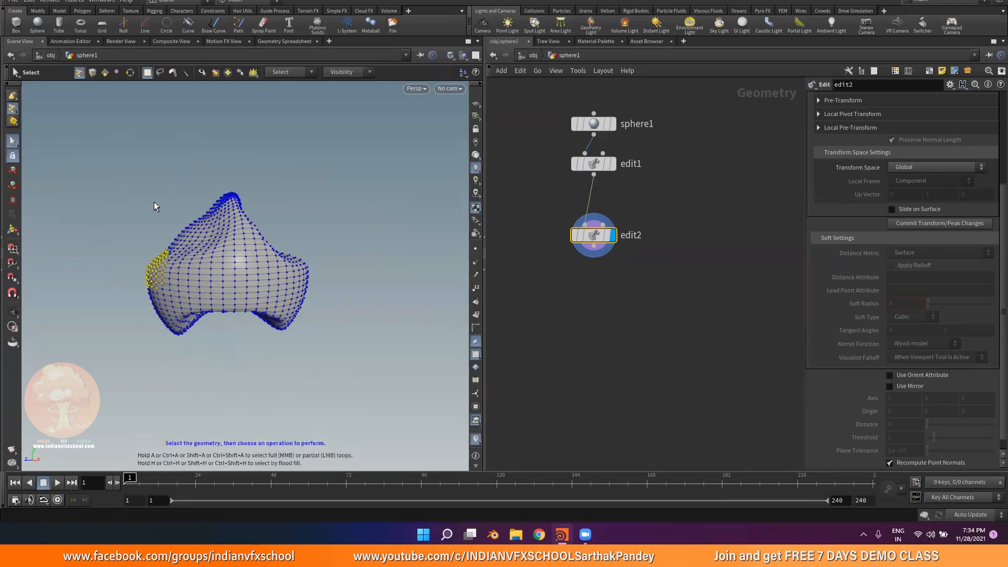
scroll(862, 290, "down", 1)
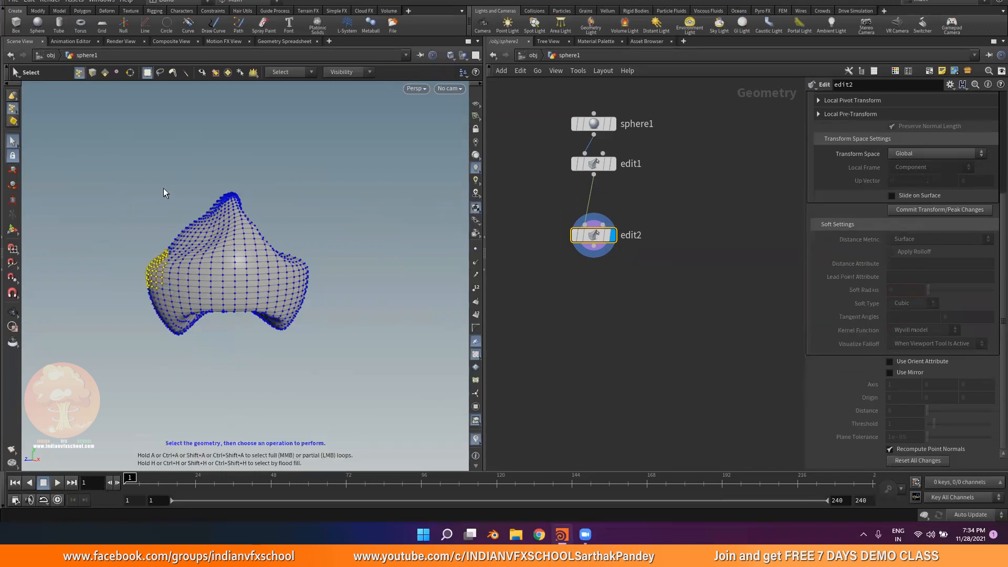
left_click(12, 172)
left_click_drag(937, 292, 996, 301)
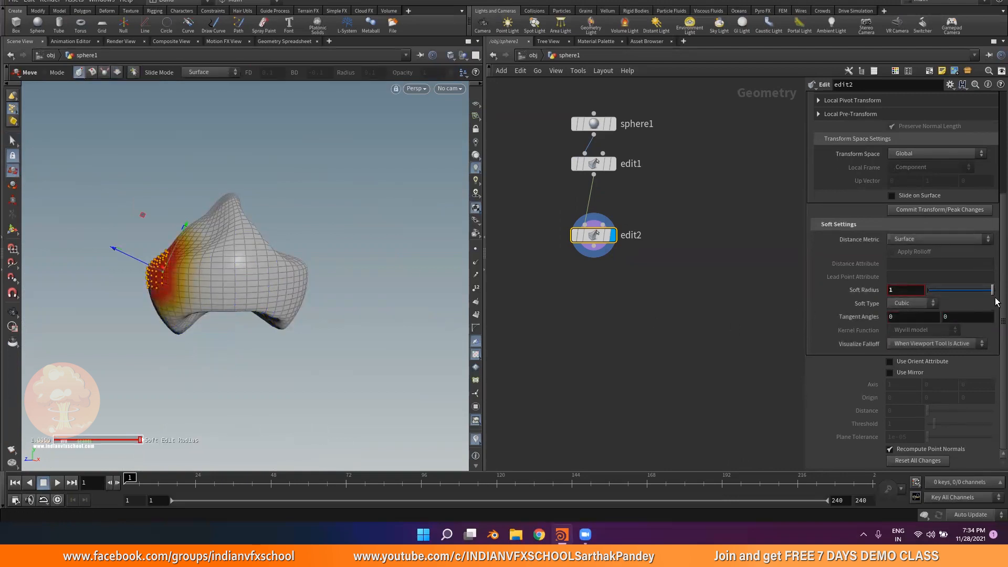
left_click_drag(141, 218, 179, 215)
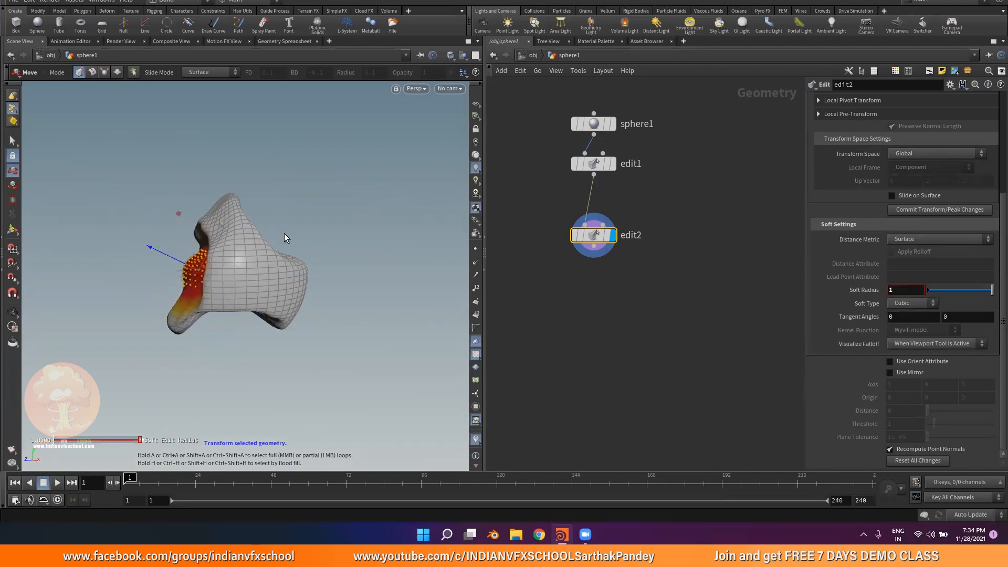
Display the sphere, the first Edit node and the second Edit node in turn to compare their shapes from different angles
left_click(613, 125)
left_click(594, 125)
left_click_drag(249, 201, 271, 205, "alt")
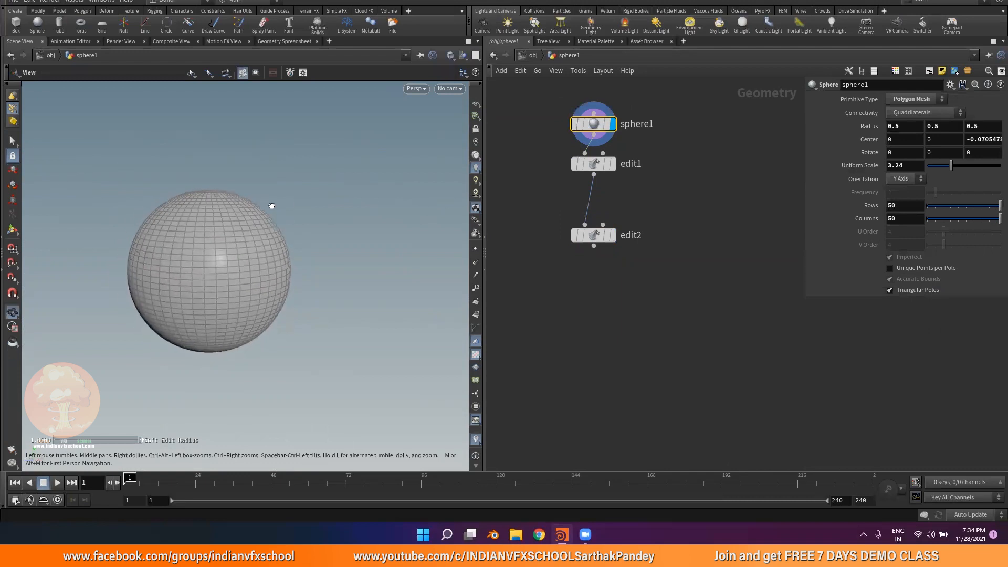
key("Escape")
left_click(610, 165)
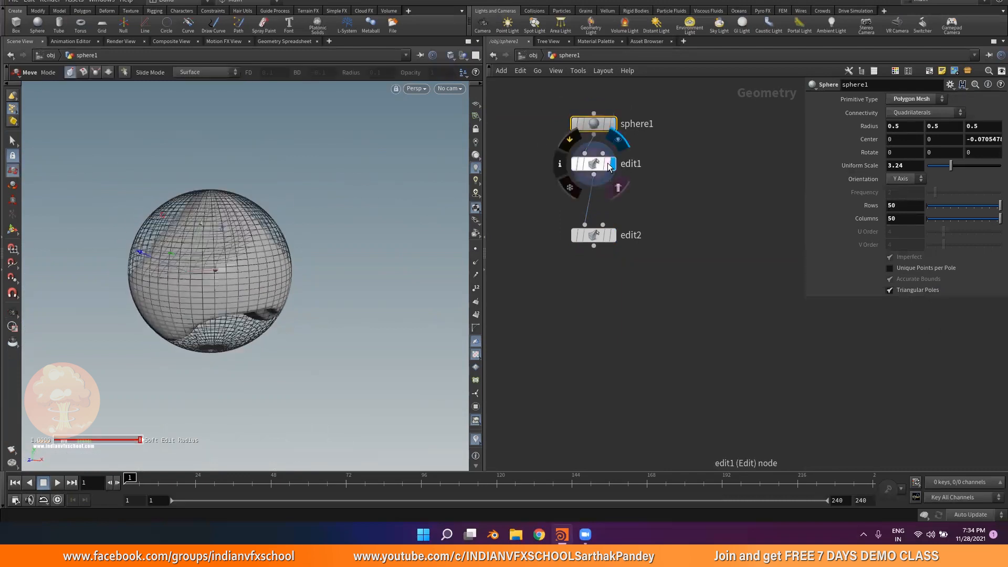
left_click(604, 165)
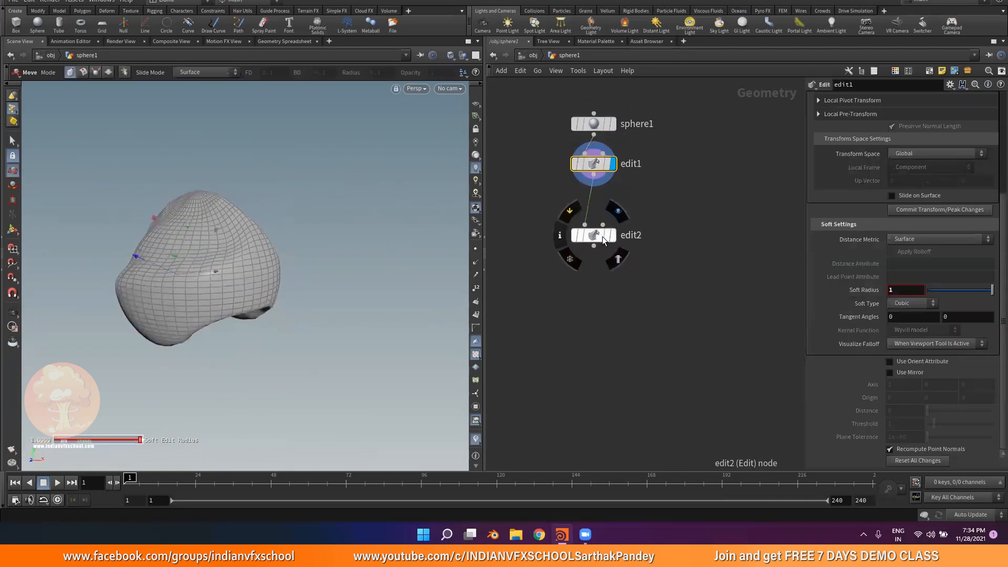
left_click(613, 236)
left_click(600, 237)
left_click_drag(224, 245, 119, 185, "alt")
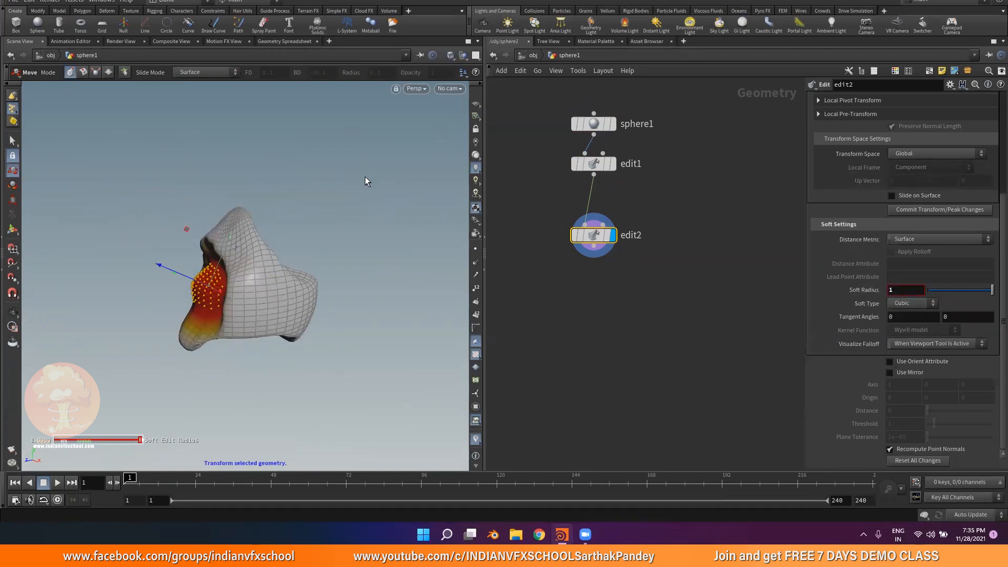
Cycle the display through all three nodes once more and delete both Edit nodes
left_click(615, 128)
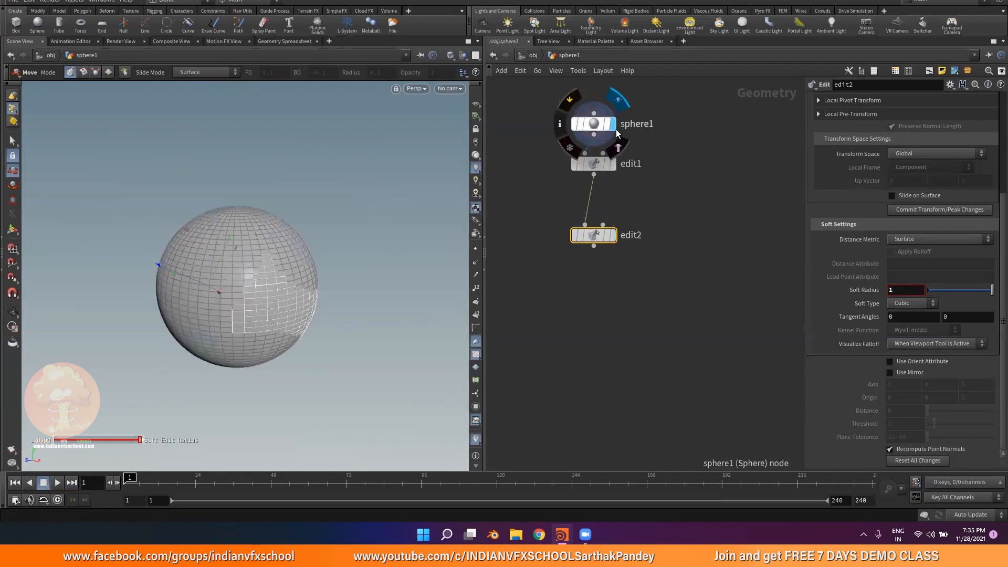
left_click(613, 163)
left_click(613, 235)
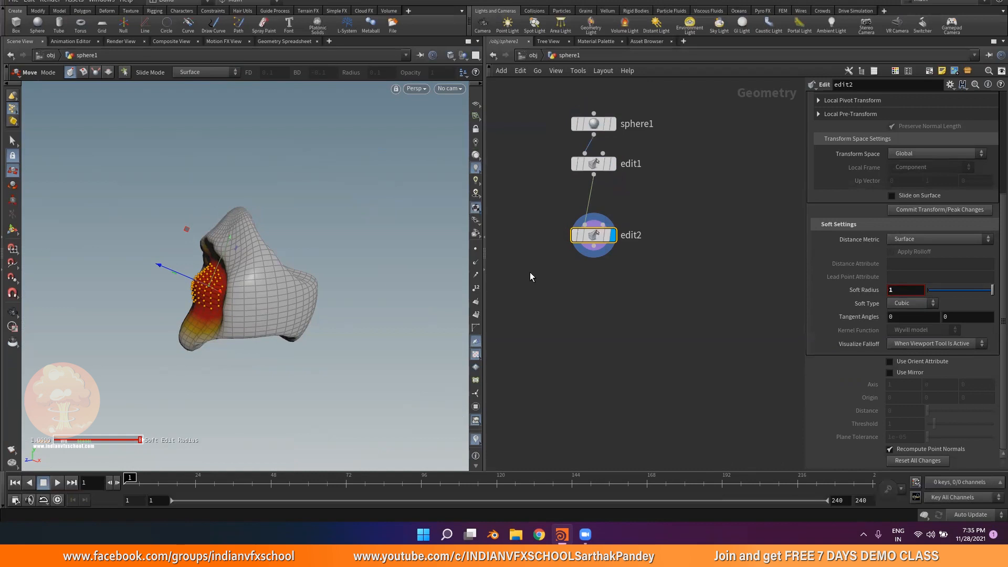
left_click_drag(532, 304, 649, 154)
key("Delete")
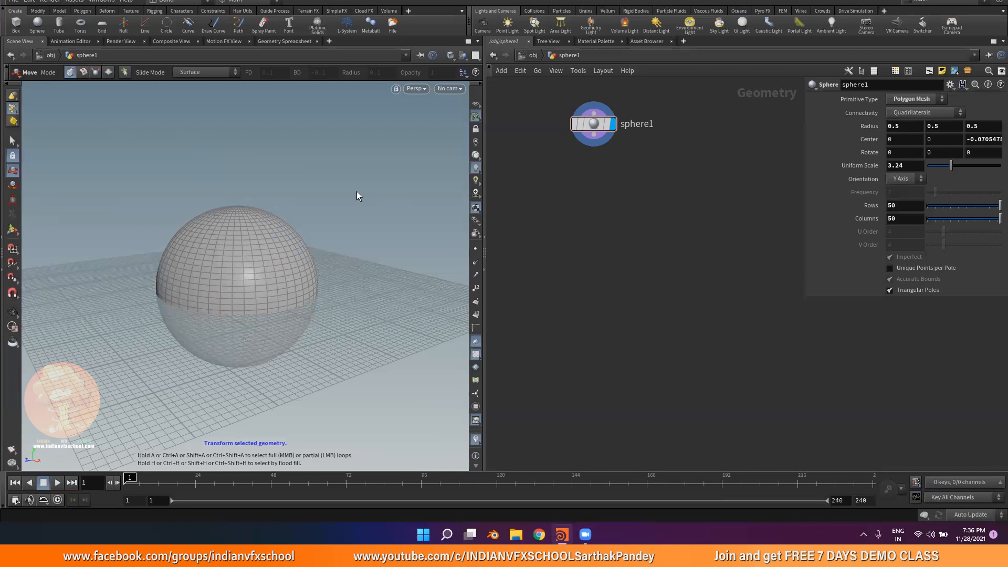
Select a block of primitives in the sphere's upper-left quadrant and delete it from the geometry
left_click(13, 141)
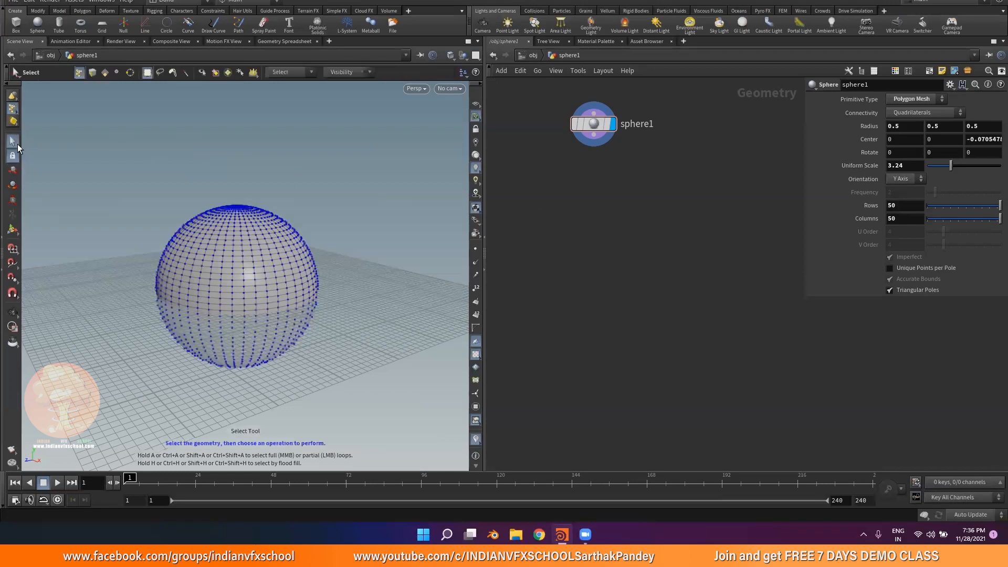
left_click(105, 72)
left_click_drag(134, 167, 244, 274)
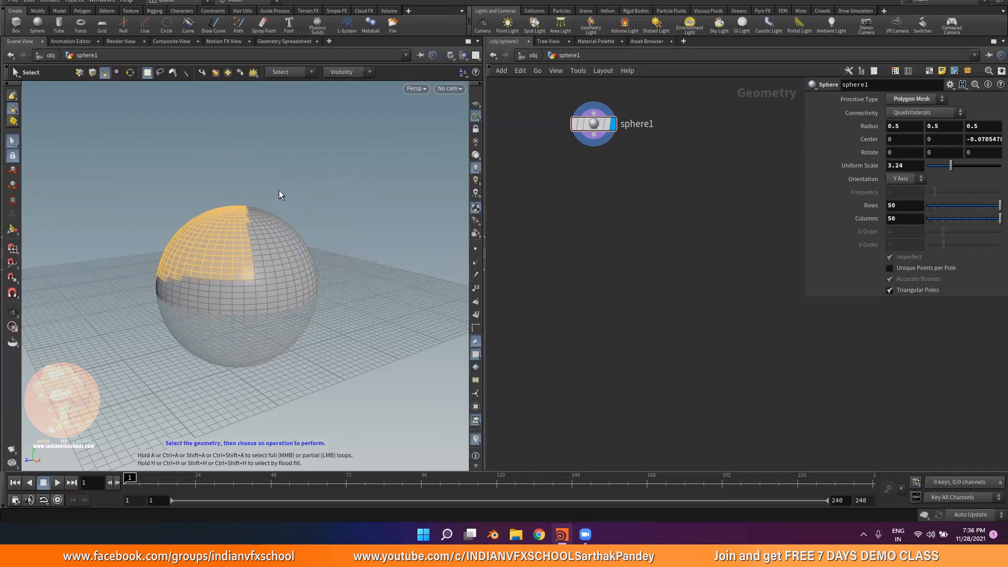
key("Delete")
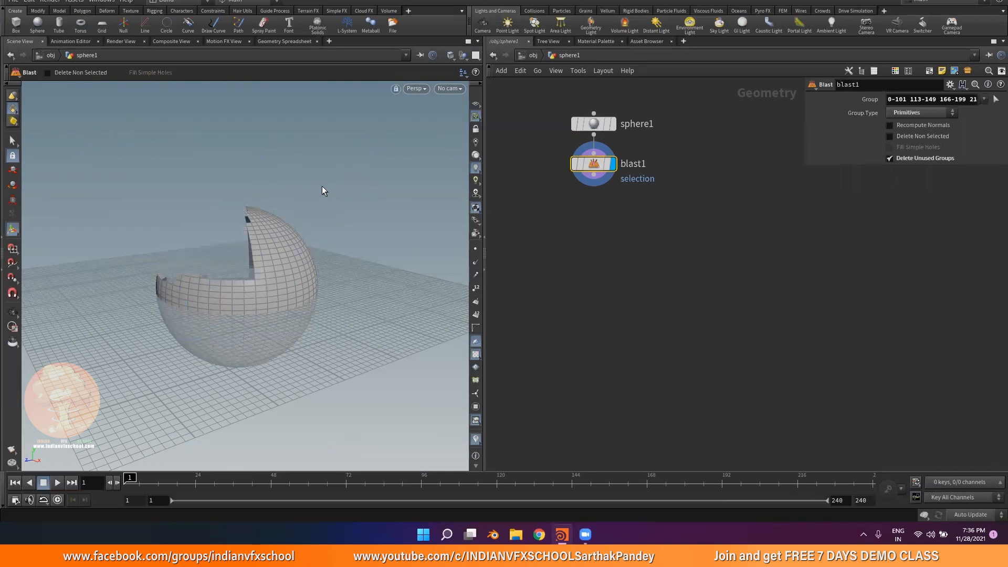
Undo the primitive deletion and reselect a block of primitives in the sphere's upper-left quadrant
key("ctrl+z")
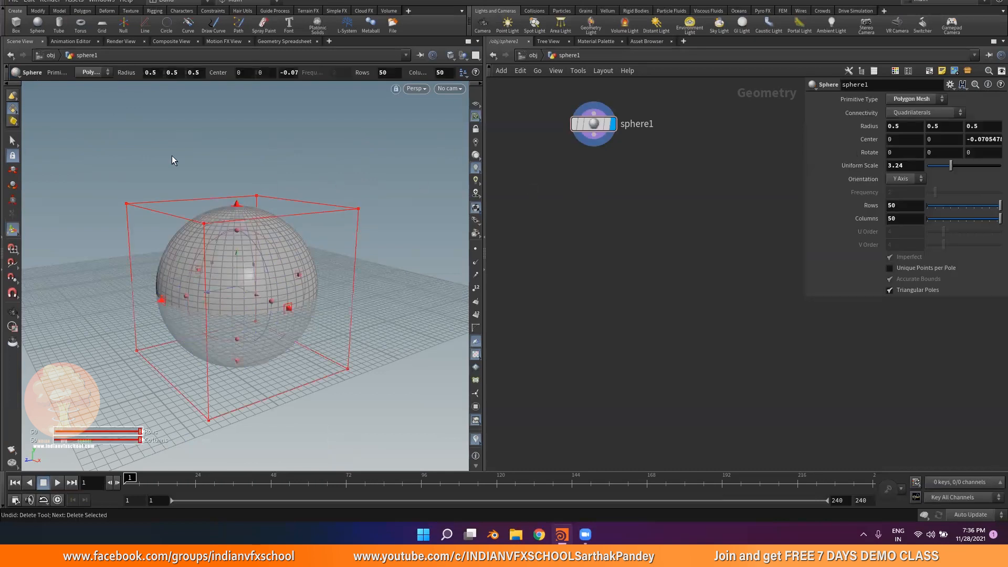
left_click(13, 140)
left_click_drag(85, 163, 252, 276)
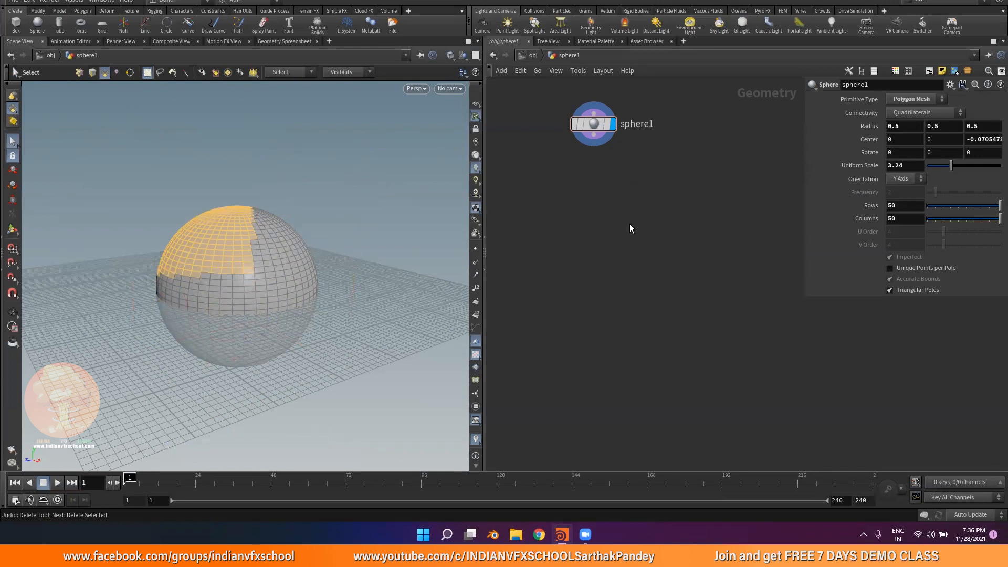
middle_click_drag(625, 231, 632, 238)
key("Delete")
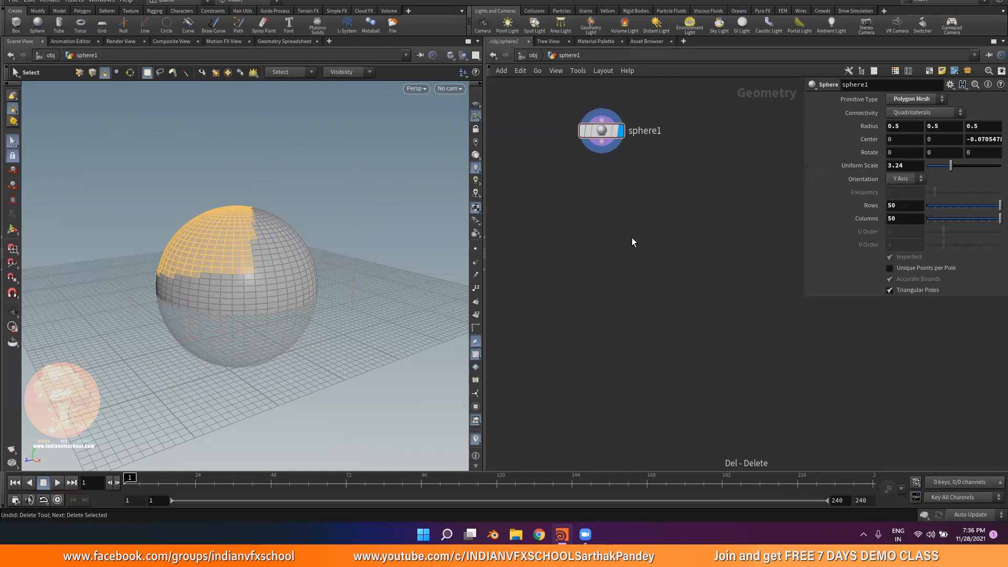
Replace the selection with a fresh block of upper-left quadrant primitives and delete it from the geometry
mouse_move(291, 223)
right_mouse_down("alt")
mouse_move(278, 275)
mouse_move(281, 235)
right_mouse_up("alt")
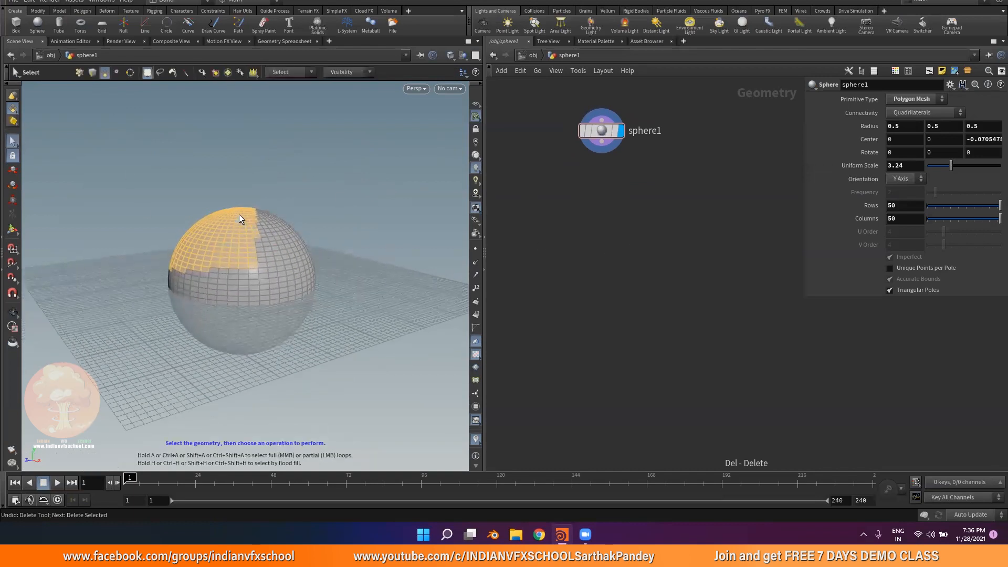
left_click(237, 193)
left_click_drag(169, 197, 216, 251)
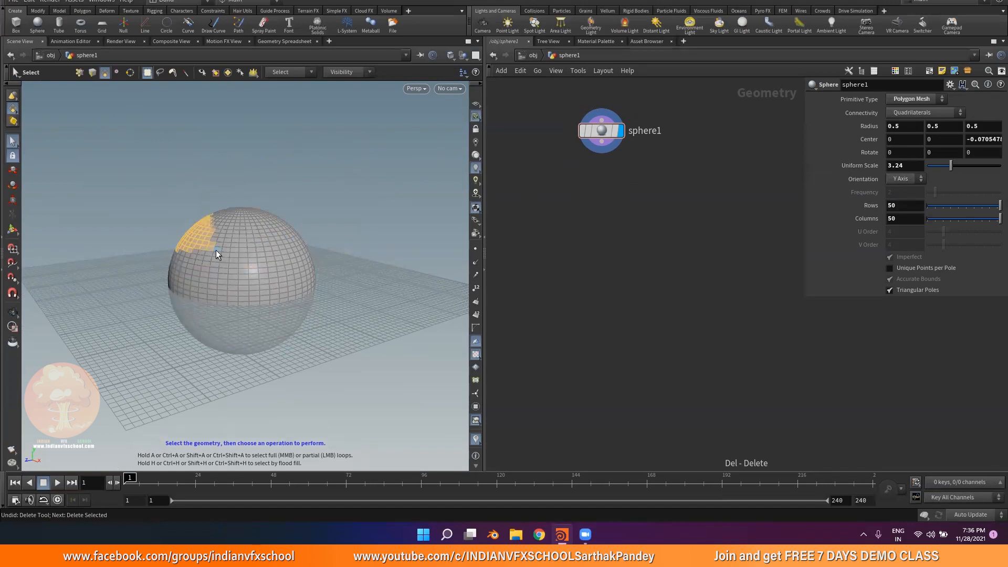
left_click_drag(150, 185, 247, 274)
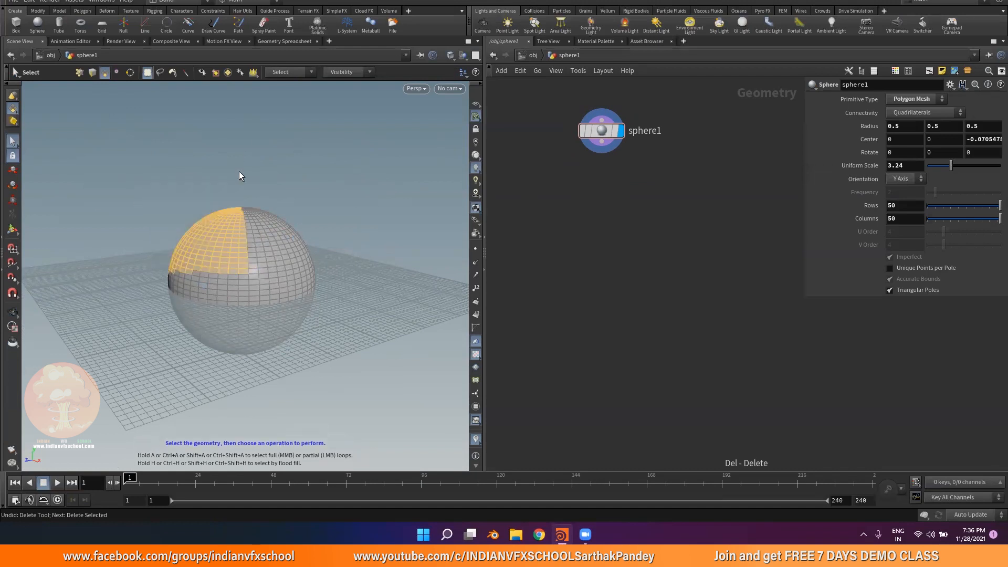
key("Delete")
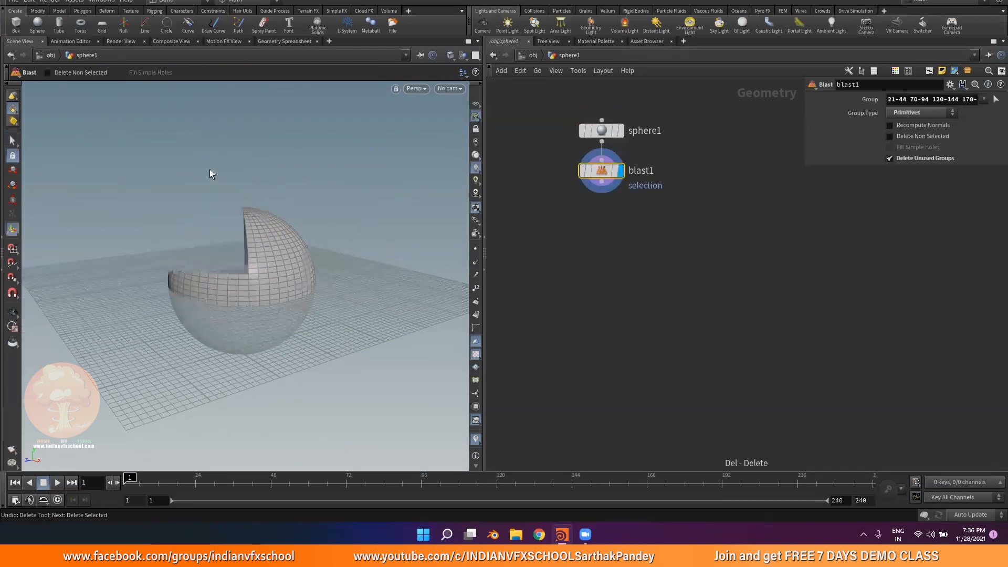
Undo the last deletion, then box-select the upper-left primitives again and delete them through a Blast node
key("ctrl+z")
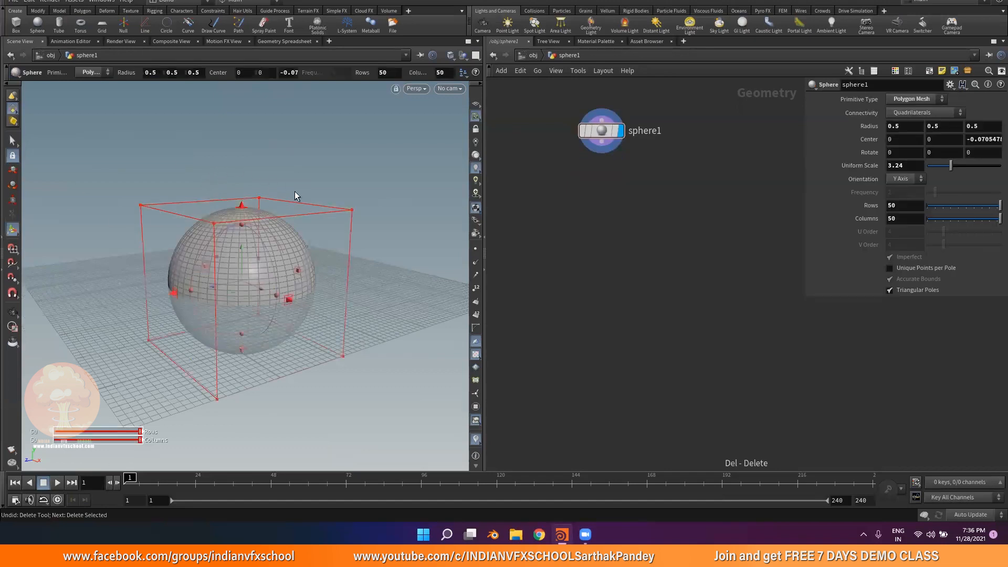
left_click(12, 140)
left_click_drag(139, 159, 247, 252)
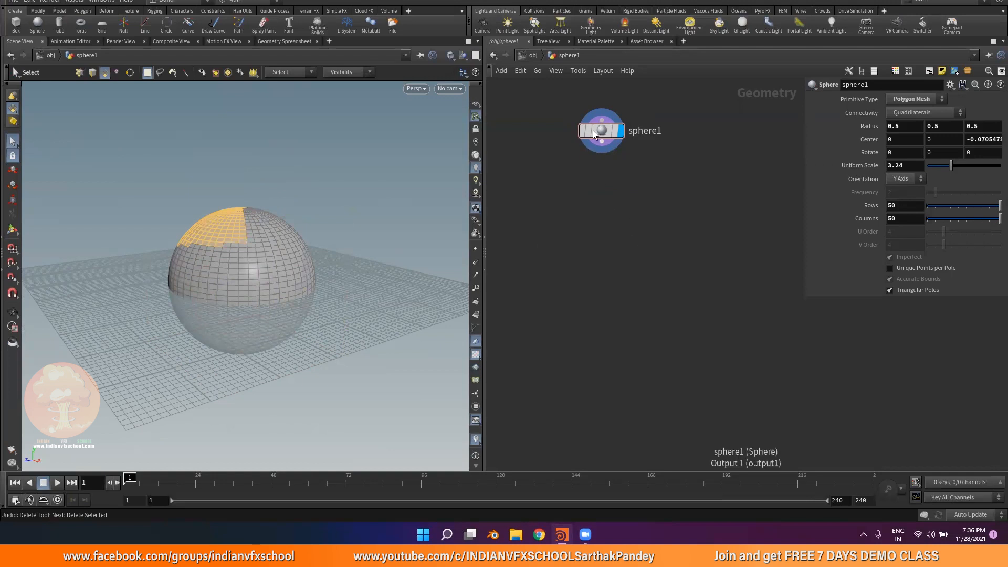
left_click_drag(590, 139, 596, 151)
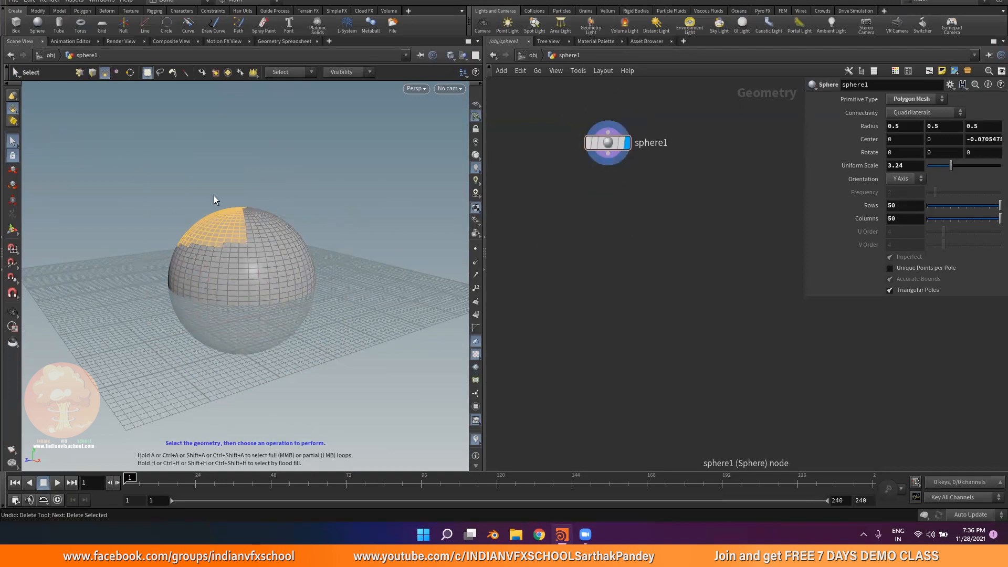
left_click_drag(144, 180, 240, 267)
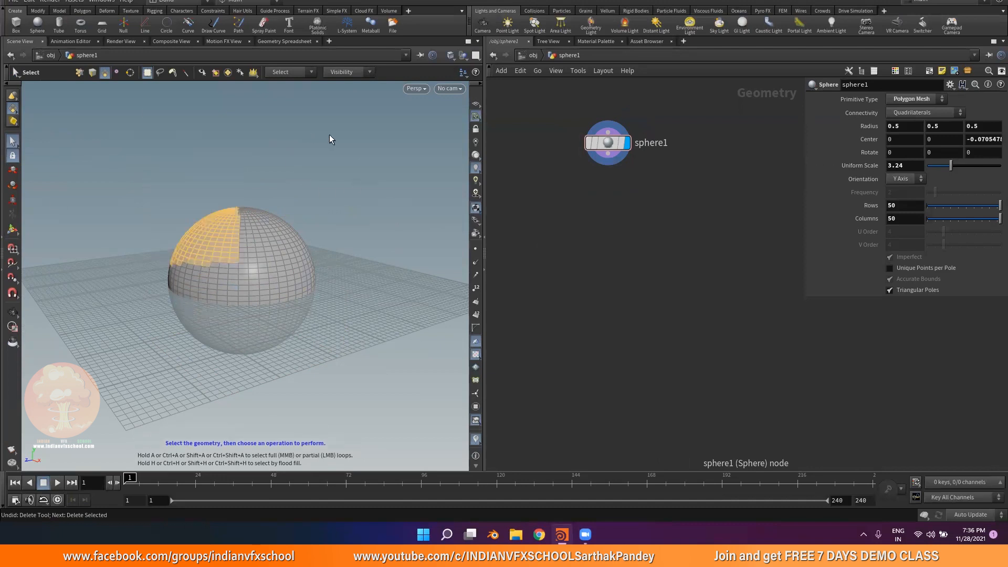
key("Delete")
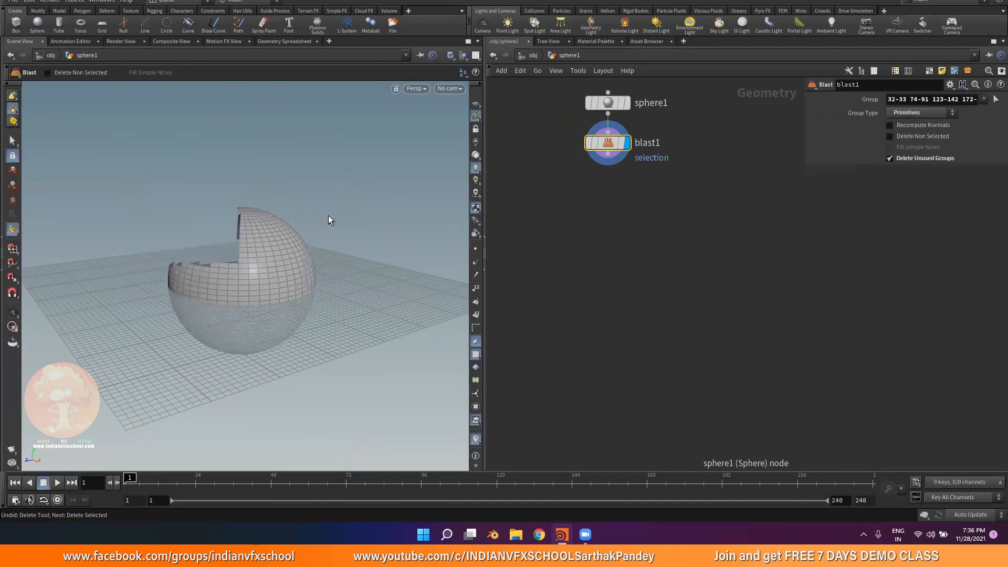
Move the Blast node further below the sphere node and delete a patch of primitives on the shape's right side
key("Escape")
left_click_drag(231, 206, 184, 234)
left_click_drag(607, 148, 606, 253)
key("s")
left_click_drag(303, 209, 206, 273)
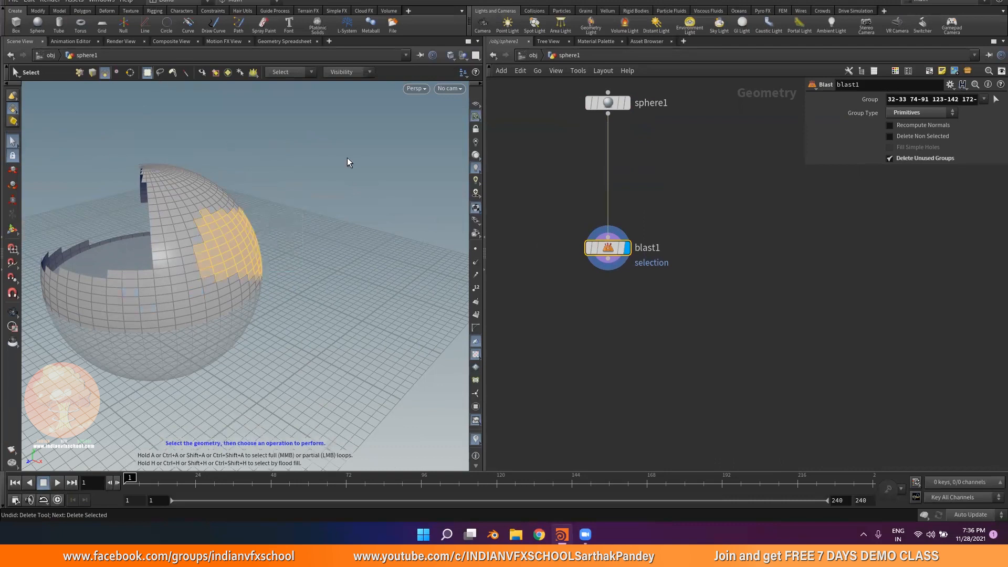
key("Delete")
Display the sphere, the first Blast node and the second Blast node in turn to compare what each one removes
scroll(635, 182, "up", 2)
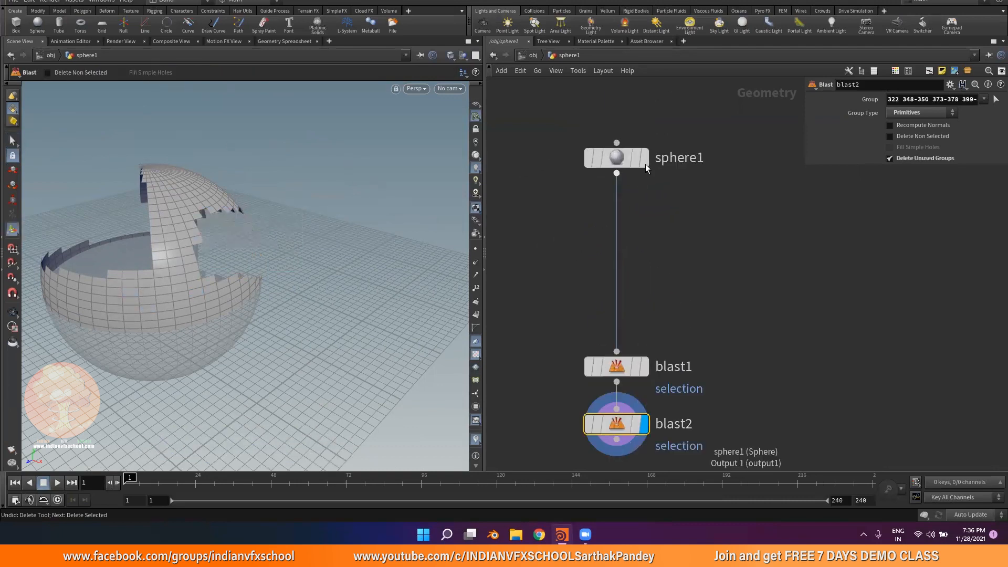
left_click(645, 162)
left_click(624, 158)
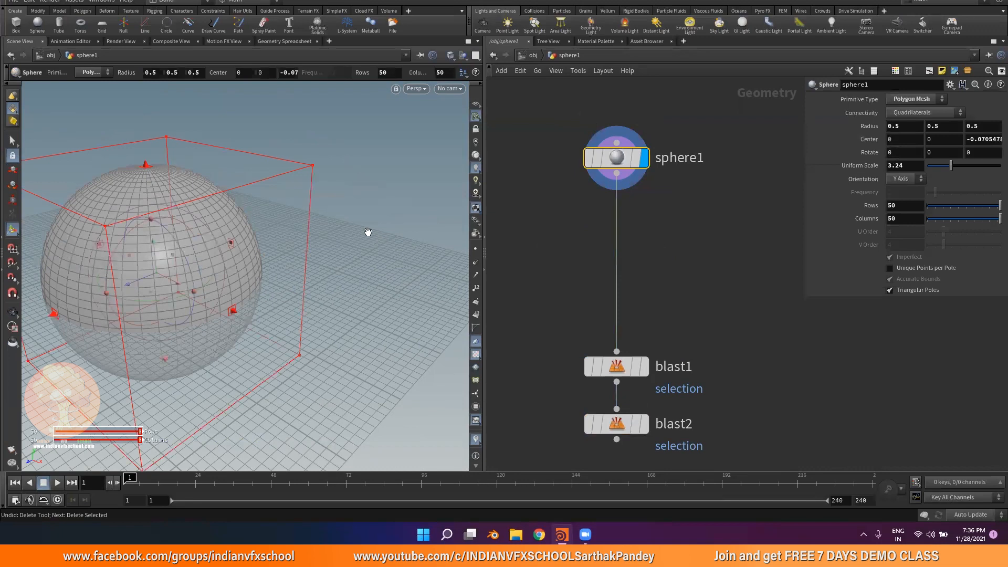
right_click_drag(367, 231, 283, 304, "alt")
left_click_drag(284, 304, 320, 280, "alt")
middle_click_drag(602, 314, 602, 235)
left_click_drag(608, 284, 613, 195)
left_click(643, 198)
left_click(624, 201)
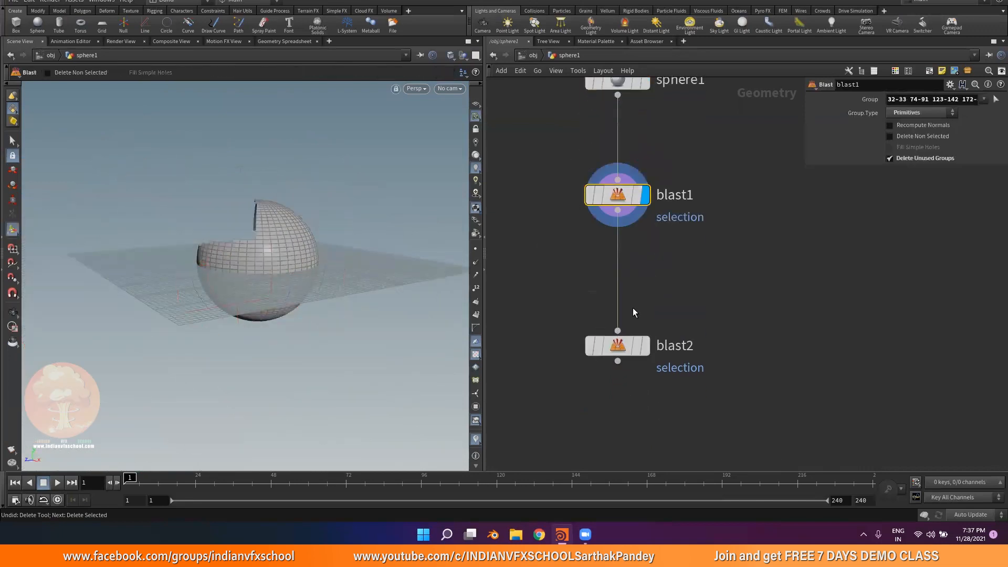
left_click(643, 332)
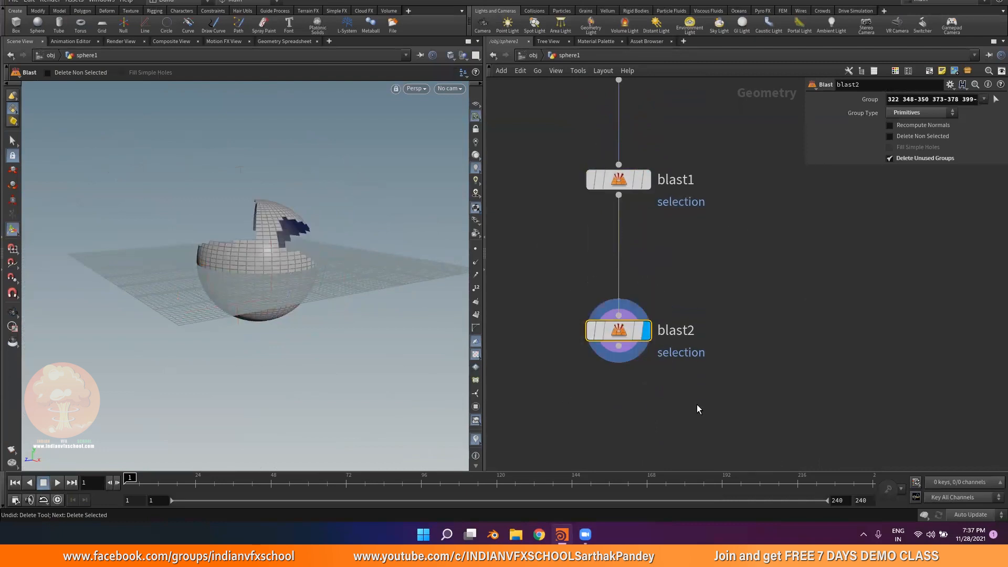
Display the original sphere again and delete both Blast nodes from the network
middle_click_drag(747, 202, 711, 318)
scroll(618, 180, "up", 2)
left_click(608, 186)
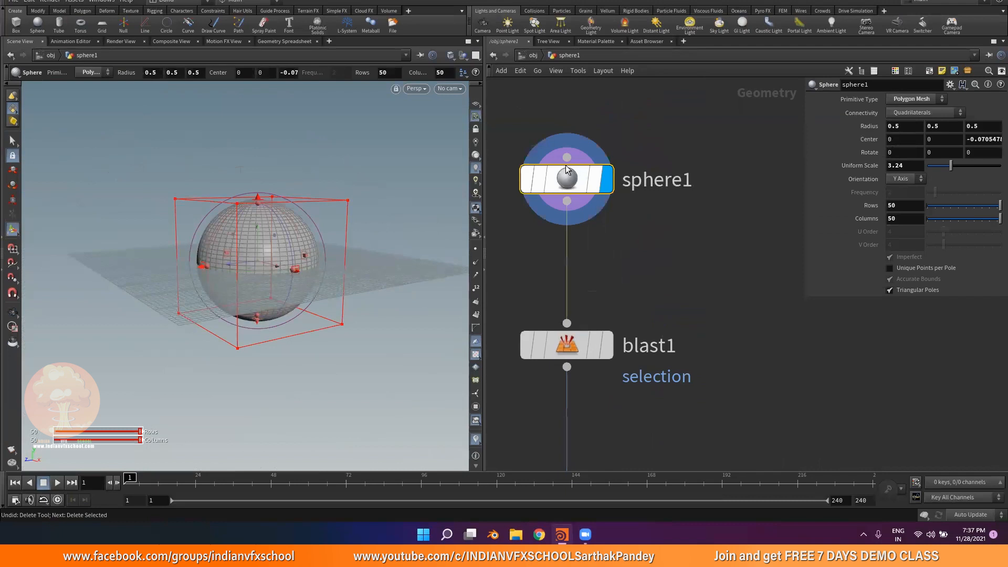
scroll(738, 247, "down", 2)
middle_click_drag(738, 247, 696, 196)
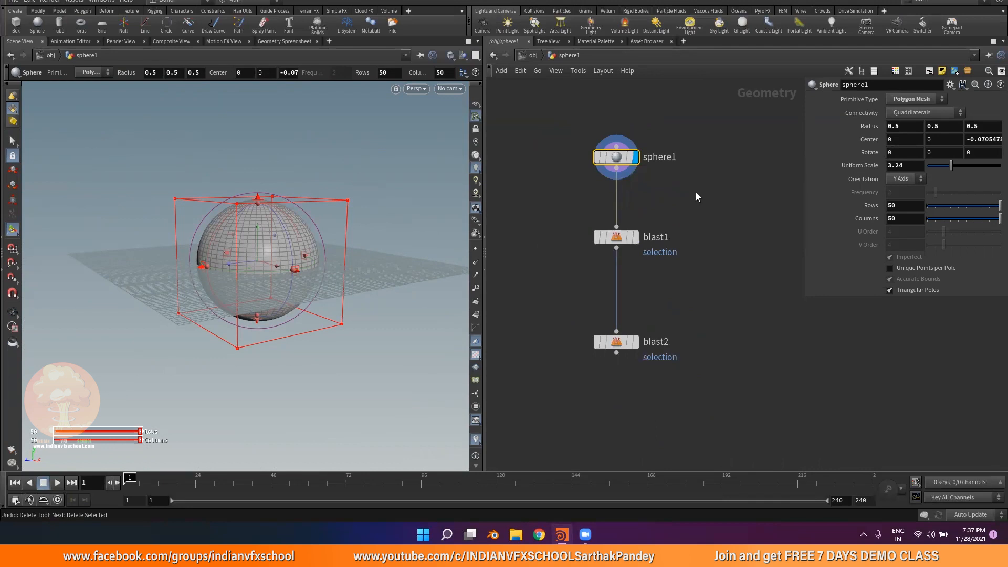
key("Escape")
left_click_drag(276, 241, 285, 298)
key("Return")
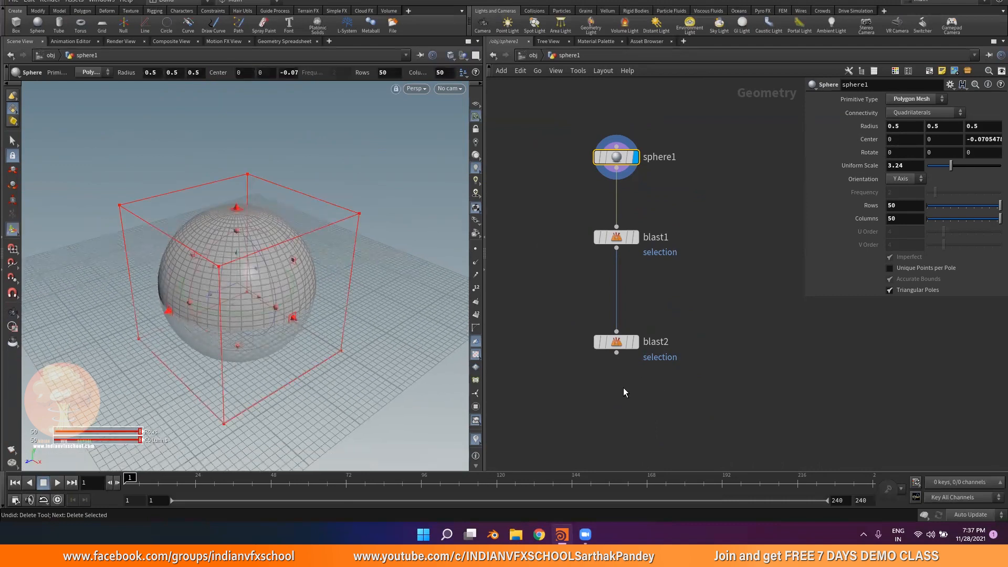
left_click_drag(565, 390, 632, 266)
left_click_drag(532, 389, 654, 220)
key("Delete")
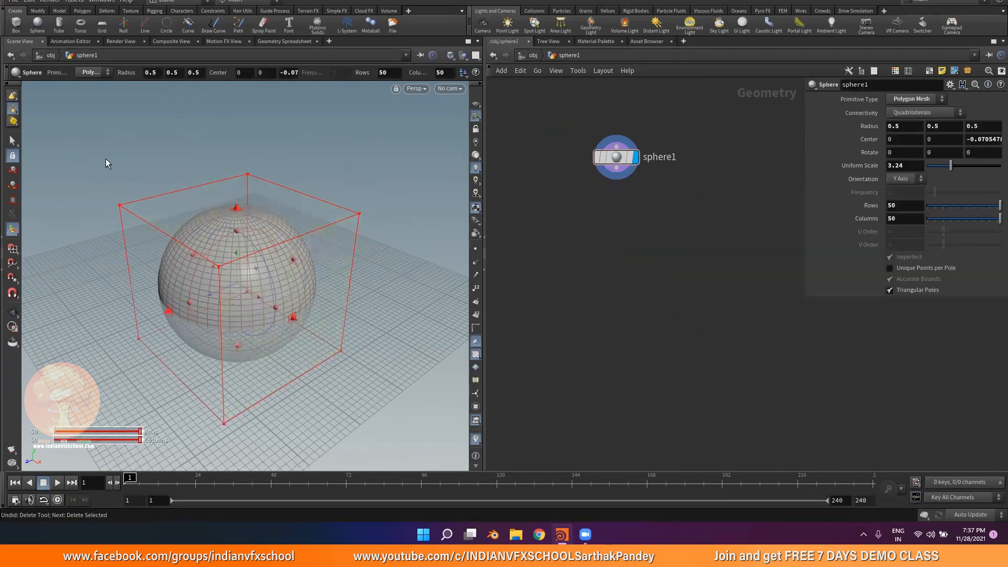
Delete a block of primitives from the sphere's upper-left cap and space the new Blast node below the sphere node
left_click(14, 141)
left_click_drag(163, 173, 241, 241)
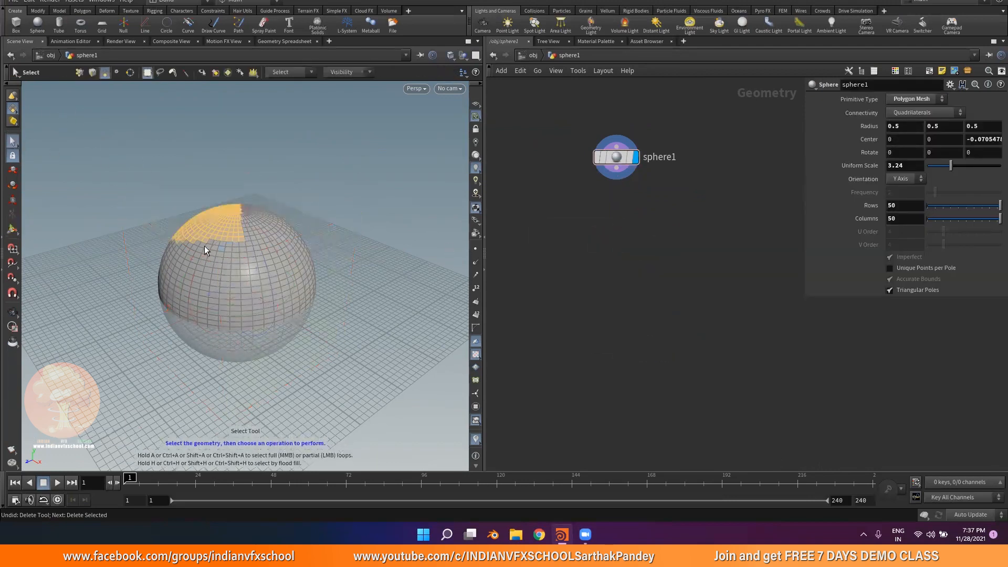
key("Delete")
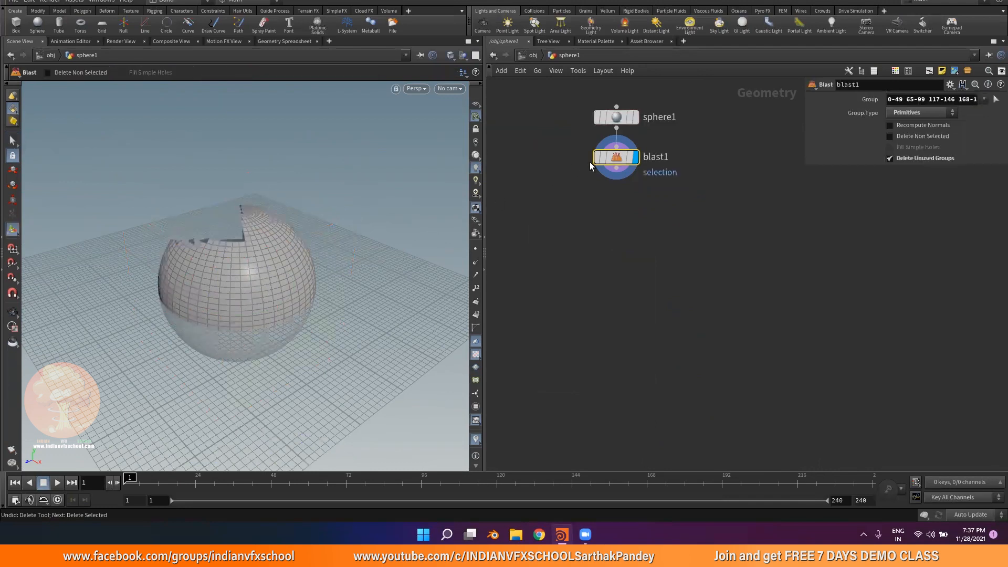
scroll(593, 160, "up", 3)
left_click_drag(615, 164, 616, 265)
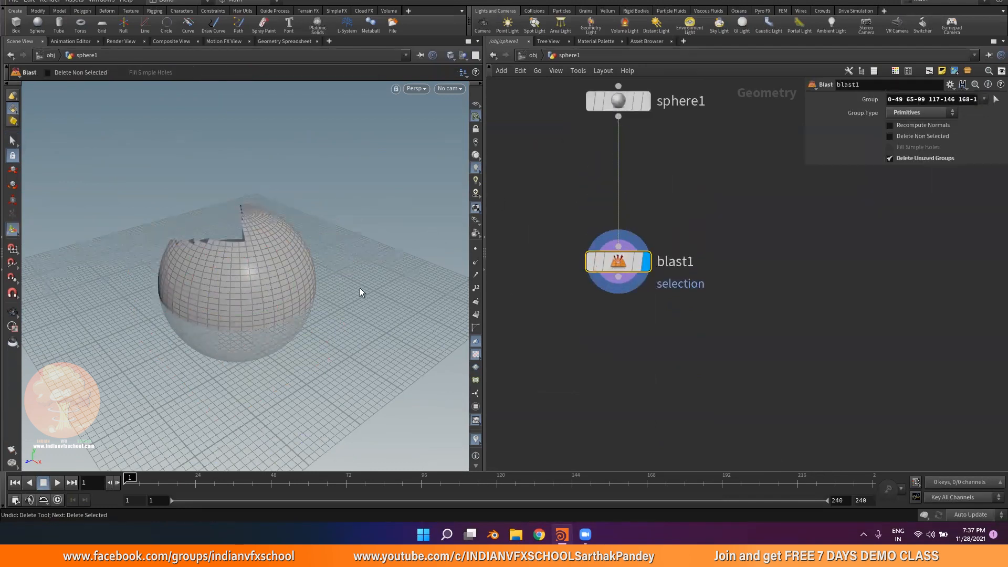
Turn Delete Non Selected on for the Blast node to invert the deletion, and turn it off again
key("Escape")
left_click_drag(168, 287, 210, 293)
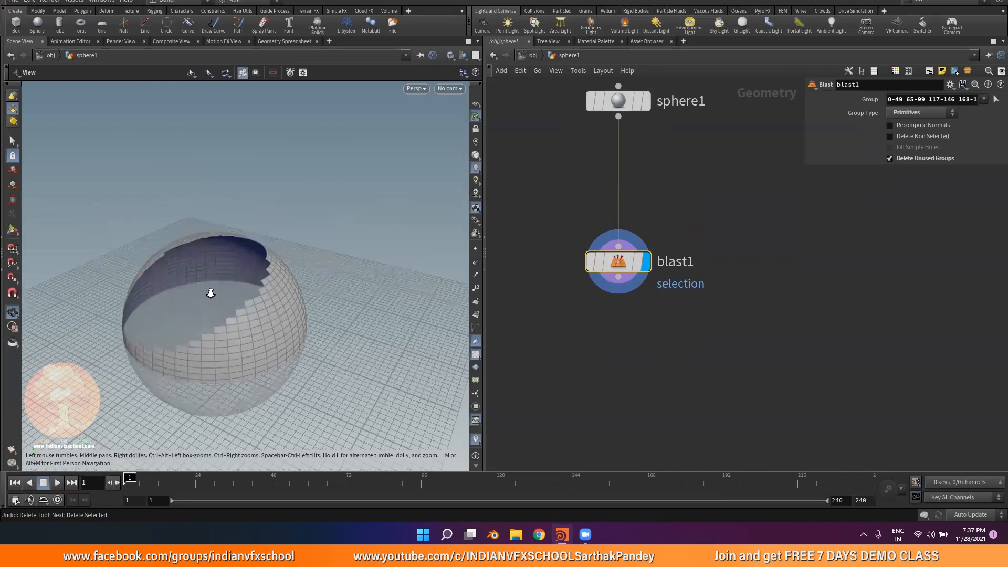
key("Return")
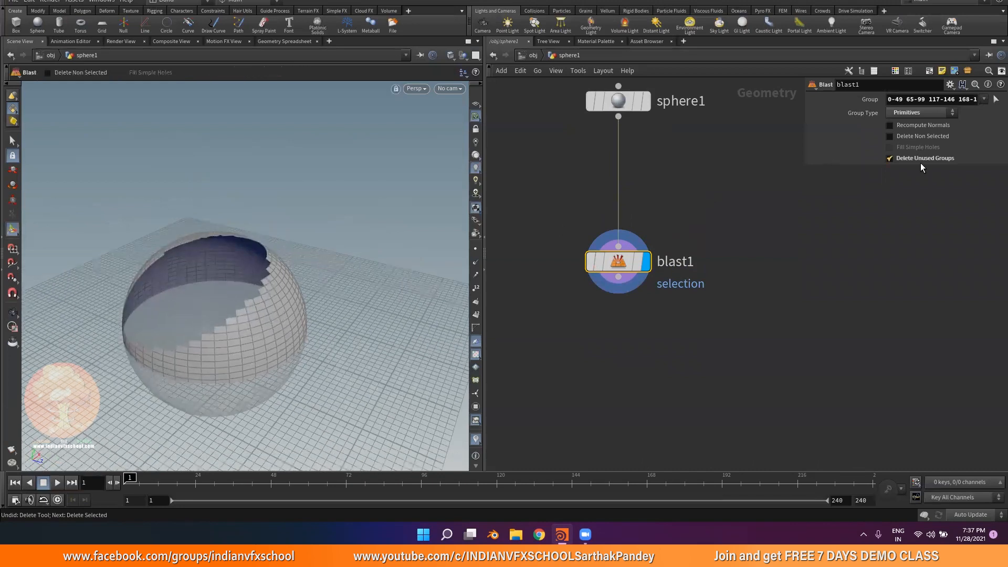
left_click(909, 137)
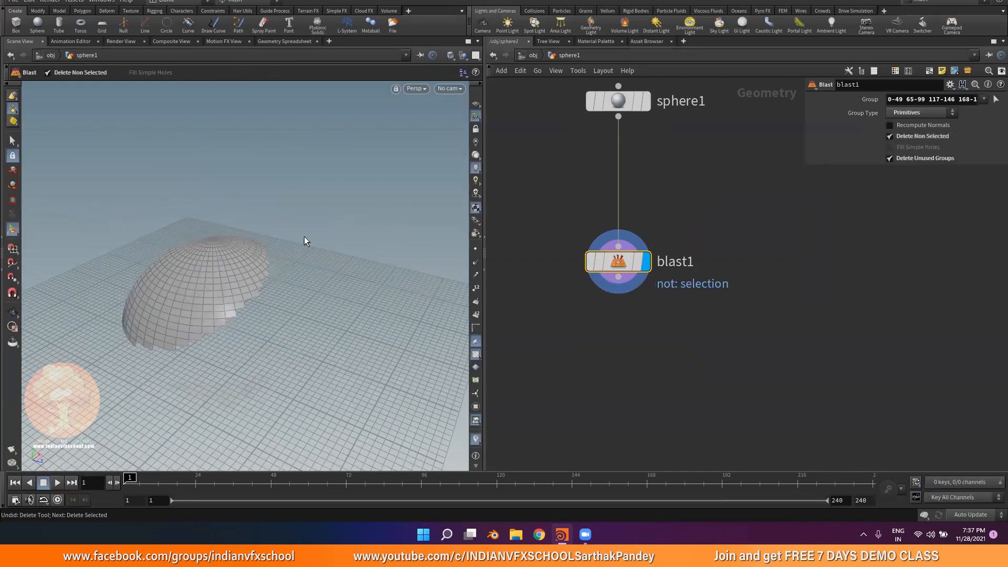
left_click(900, 136)
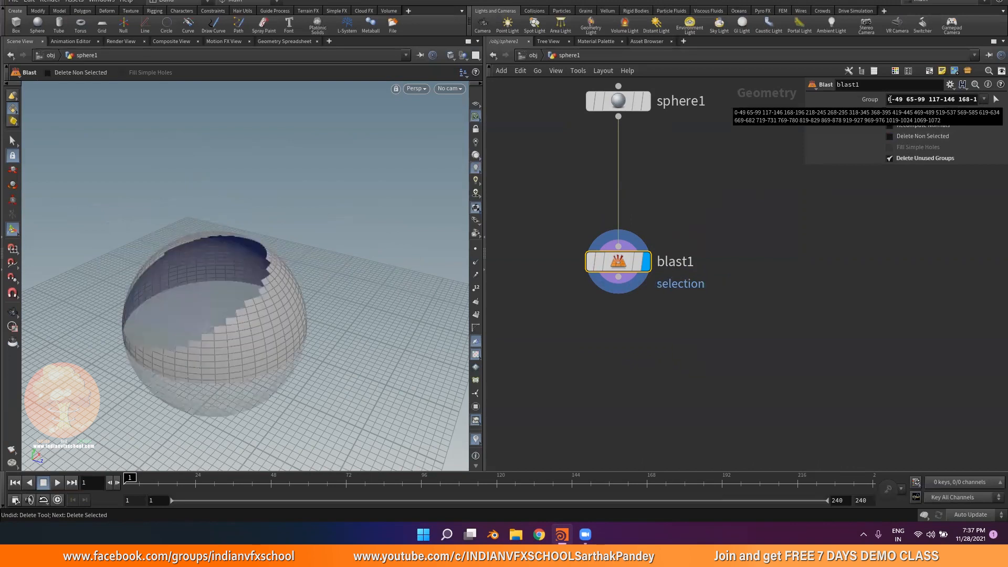
Widen the parameter area and examine the primitive number ranges in the Blast node's Group
left_click_drag(801, 167, 779, 232)
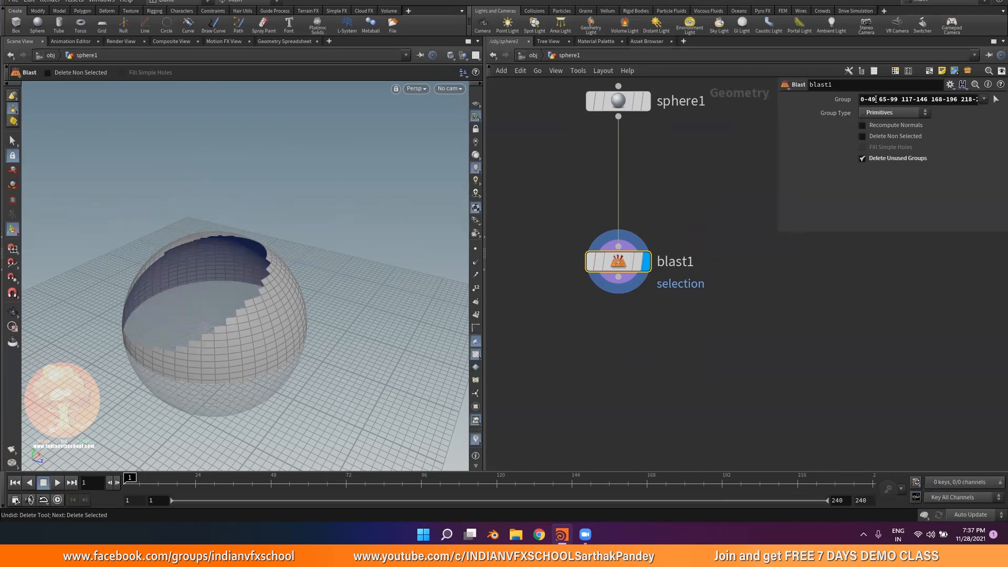
left_click(904, 99)
left_click_drag(904, 99, 923, 99)
left_click(936, 99)
left_click_drag(860, 100, 952, 99)
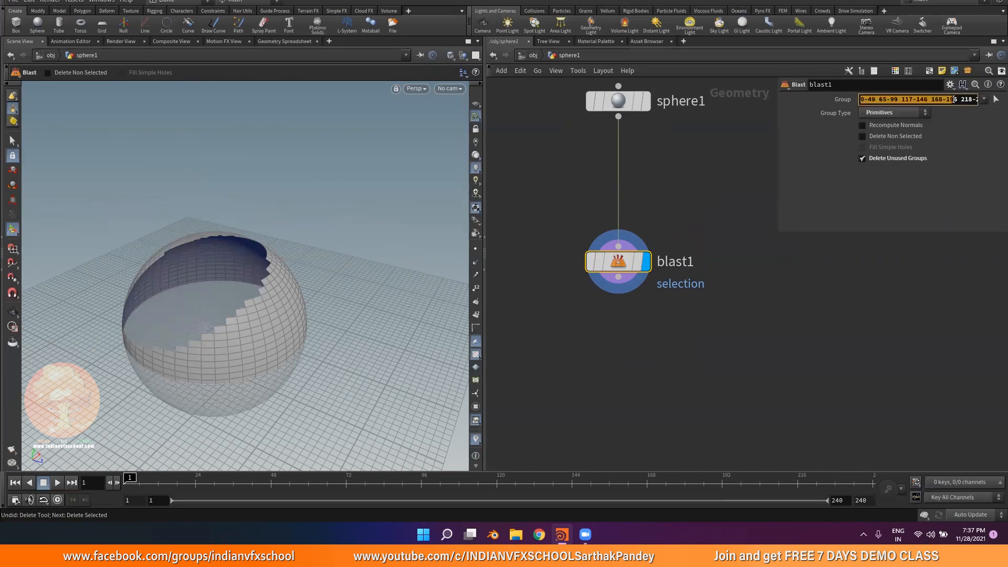
left_click(827, 319)
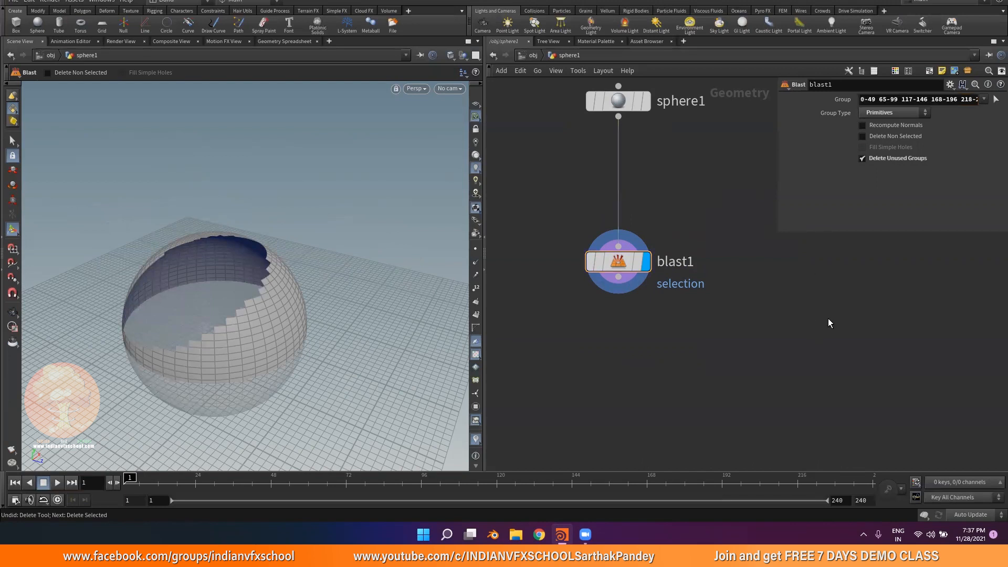
Clear the Blast node's Group and set it to 0
left_click(902, 99)
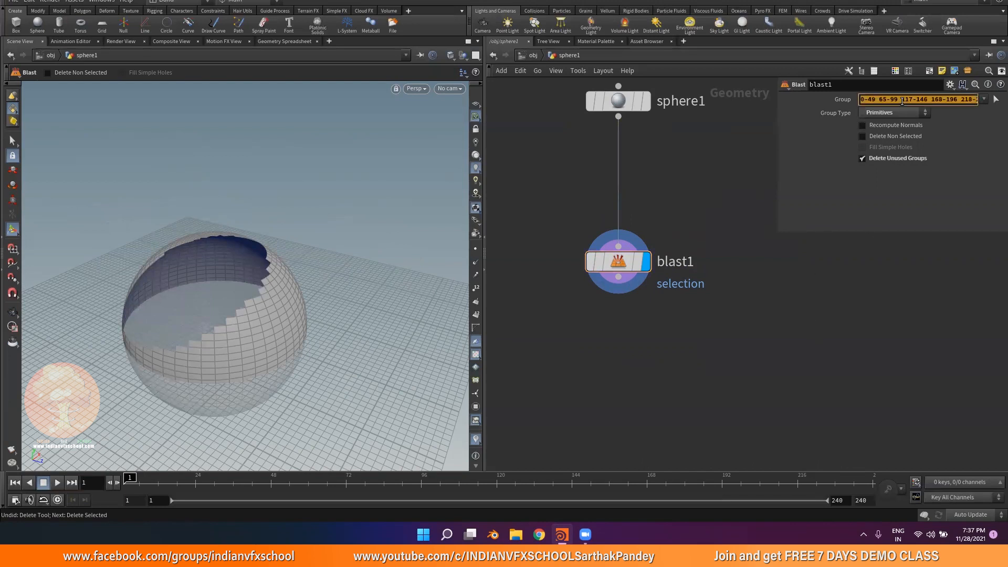
key("BackSpace")
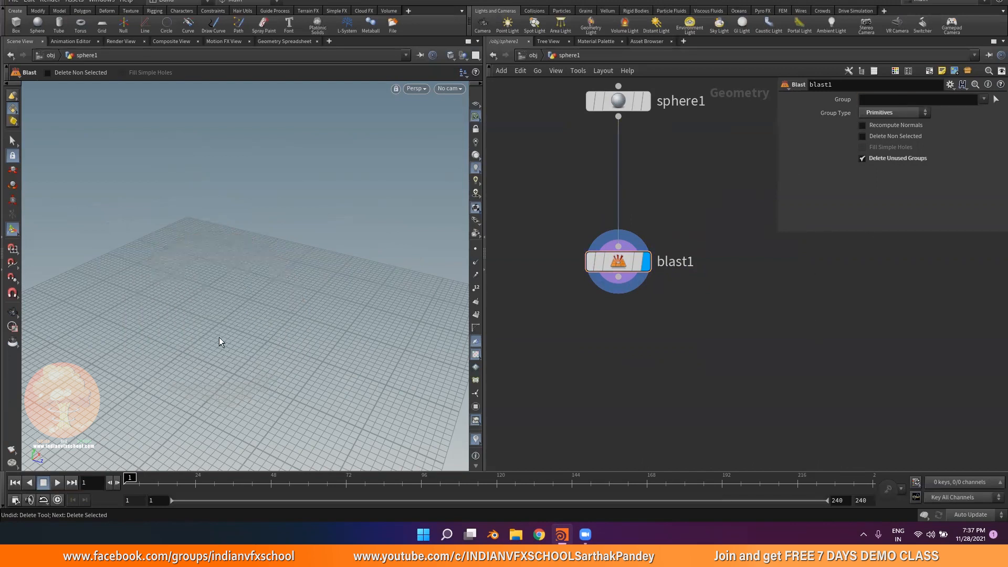
left_click(884, 98)
type("0")
key("Return")
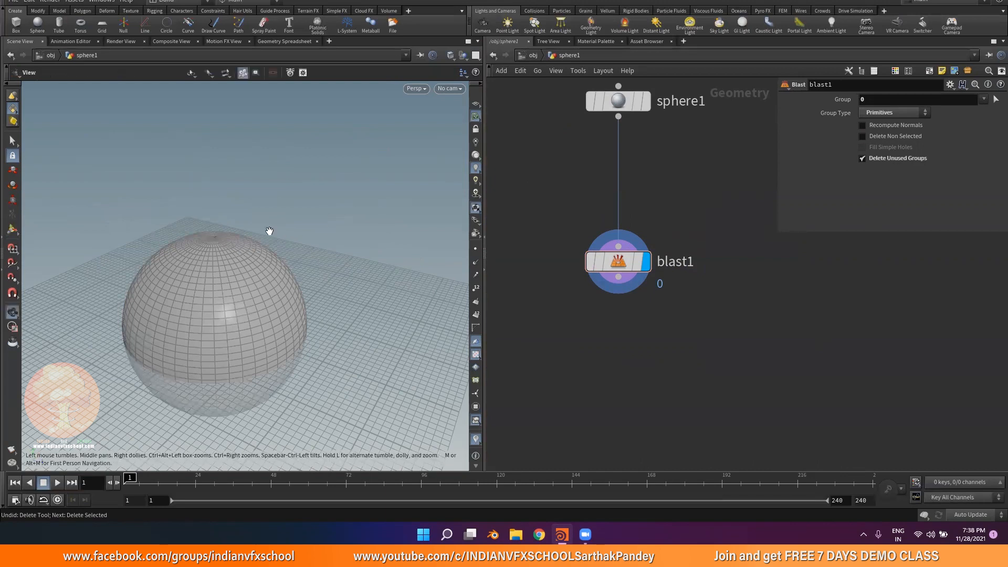
Examine the deleted primitive at the sphere's pole and the Group Type options of the Blast node
left_click_drag(268, 230, 216, 273, "alt")
middle_click_drag(217, 273, 227, 331, "alt")
right_click_drag(228, 331, 270, 216, "alt")
middle_click_drag(270, 216, 278, 235, "alt")
left_click(905, 113)
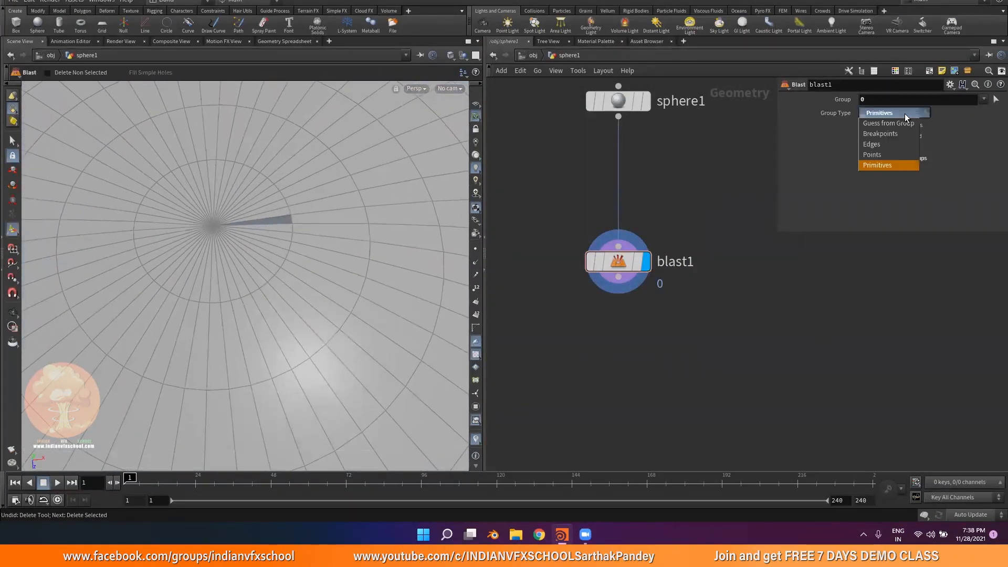
key("Escape")
left_click(905, 114)
key("Escape")
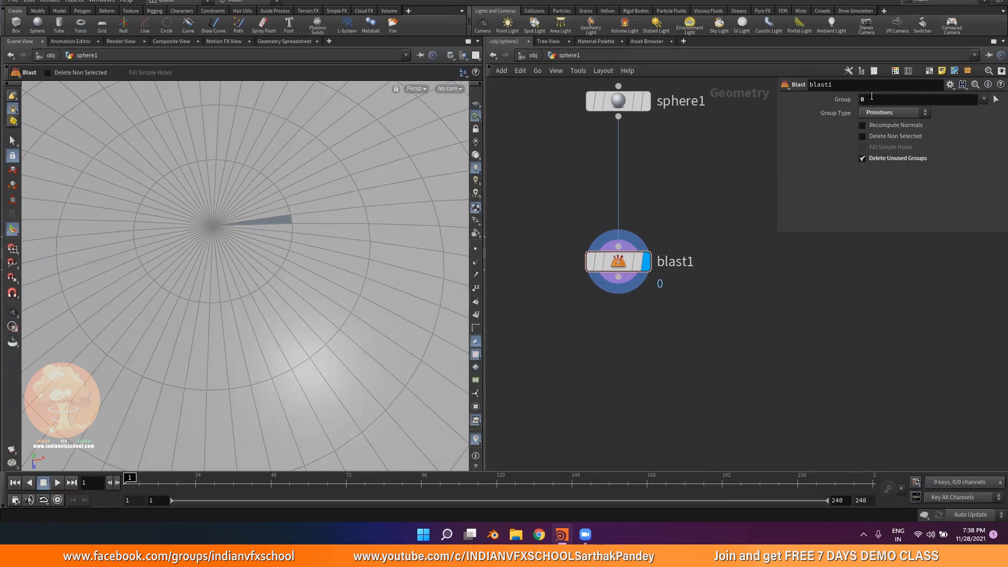
Set the Blast node's Group to 105 and its Group Type to Points, and inspect the hole near the sphere's pole
mouse_move(868, 98)
middle_mouse_down()
mouse_move(992, 100)
mouse_move(865, 108)
middle_mouse_up()
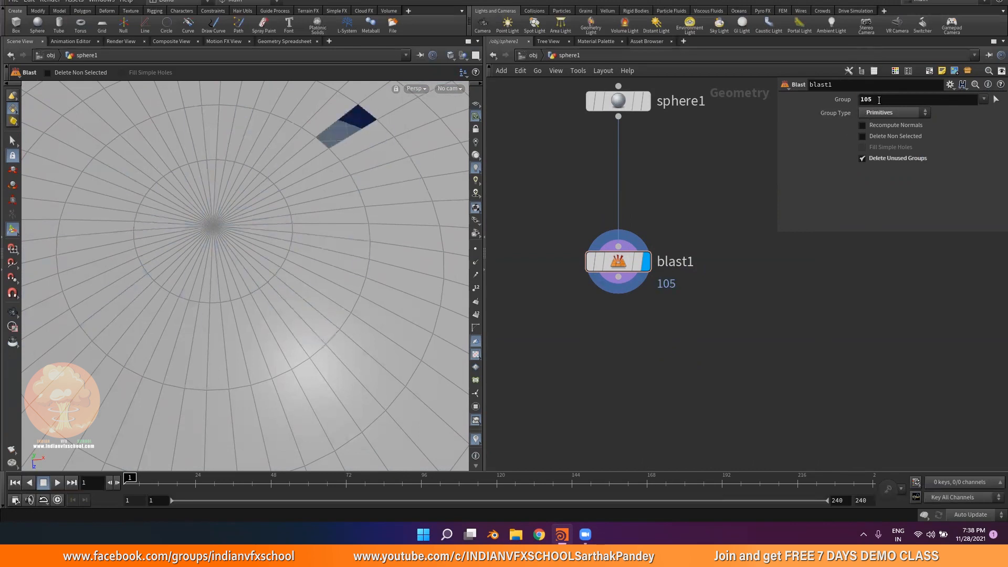
scroll(339, 227, "down", 5)
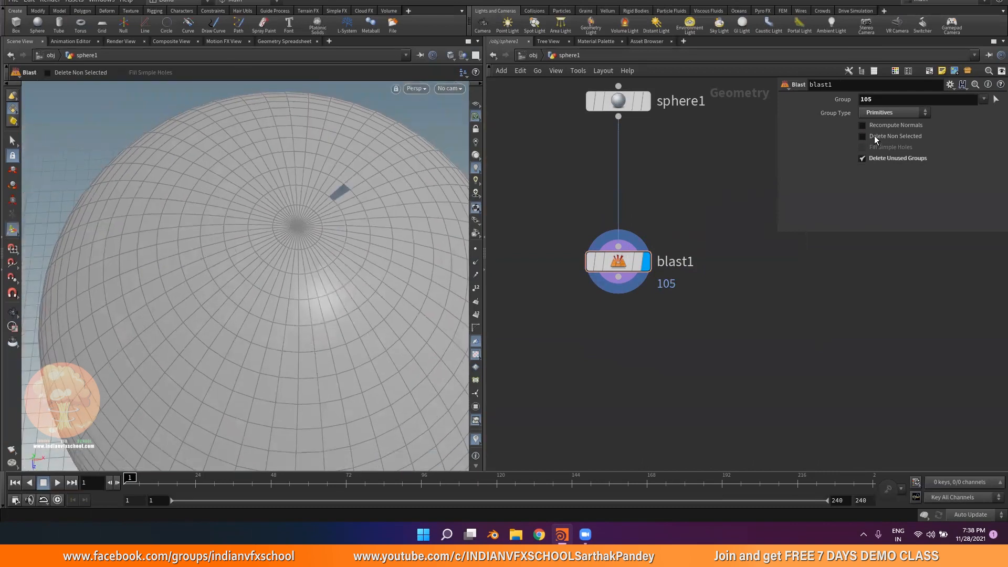
left_click(887, 114)
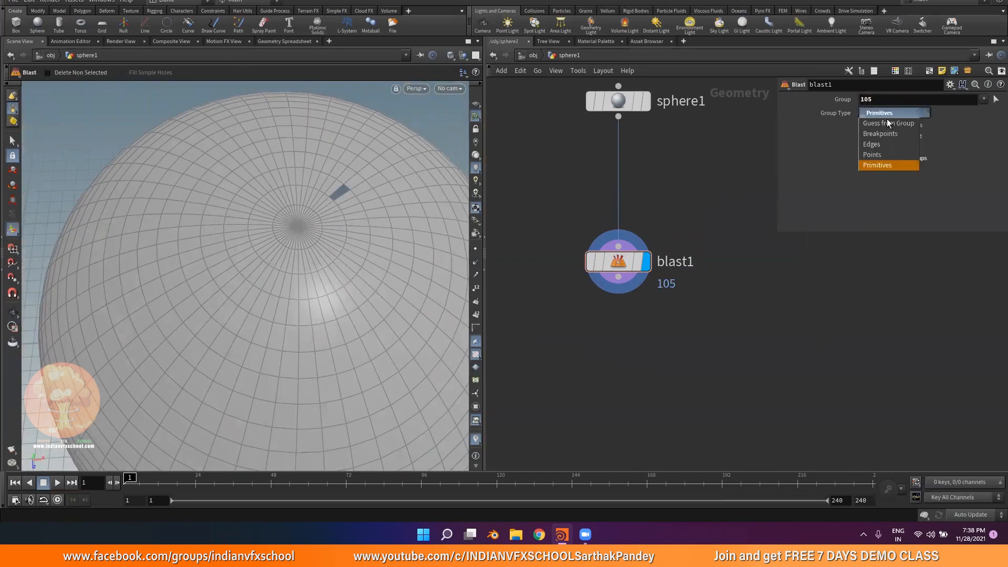
left_click(878, 155)
key("Escape")
scroll(383, 157, "up", 6)
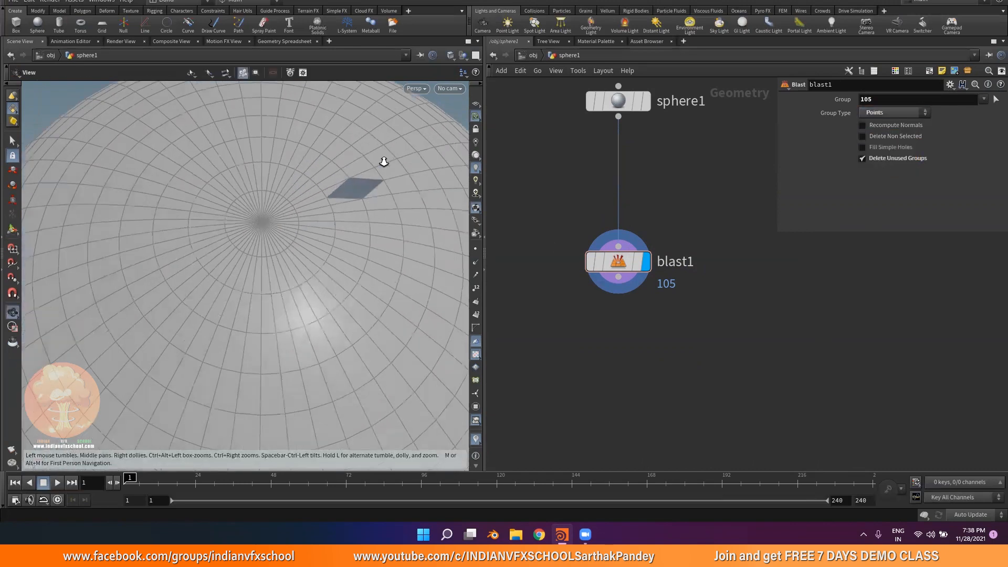
right_click_drag(324, 145, 296, 236)
left_click_drag(295, 236, 315, 265)
right_click_drag(287, 248, 294, 244)
key("Return")
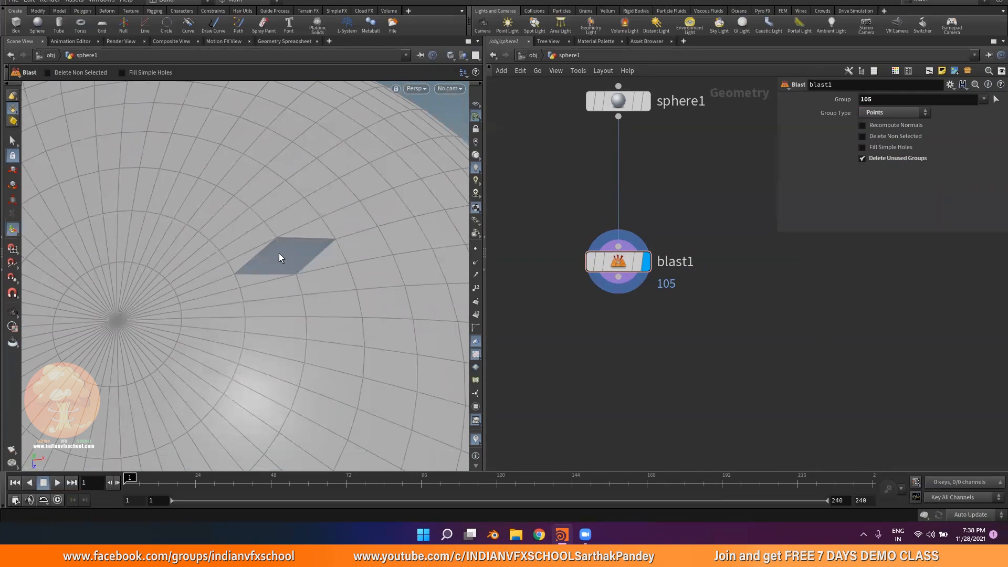
Set the Blast node's Group to 206 and change its Group Type to Edges
middle_click_drag(874, 98, 980, 98)
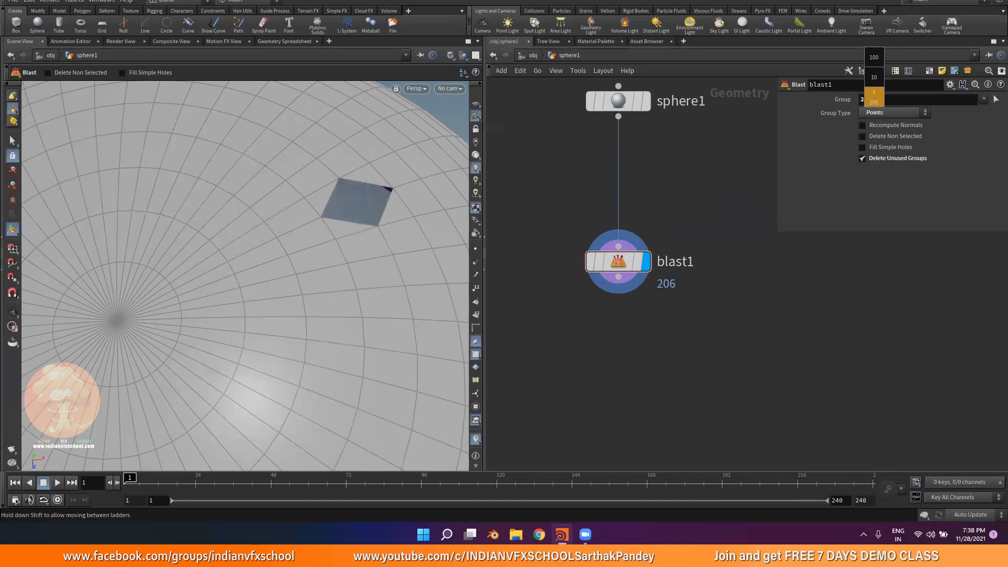
left_click(893, 112)
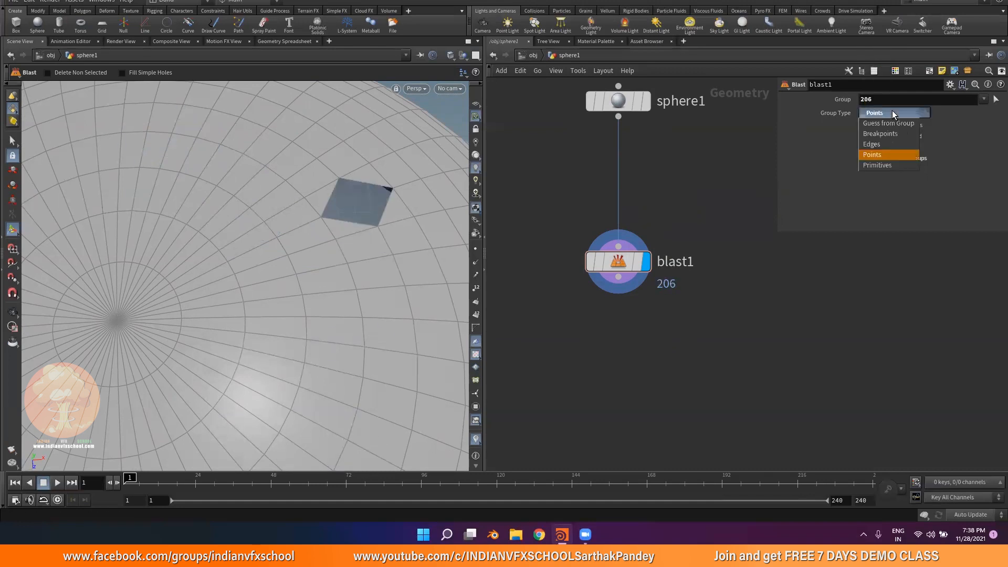
left_click(880, 148)
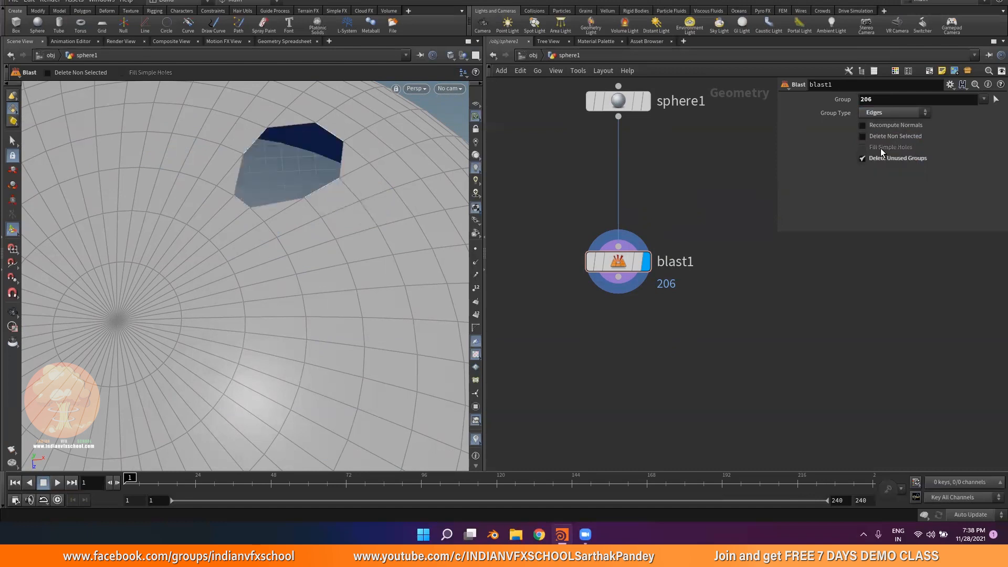
Change the Blast node's Group Type to Primitives and set its Group to 0
left_click(884, 114)
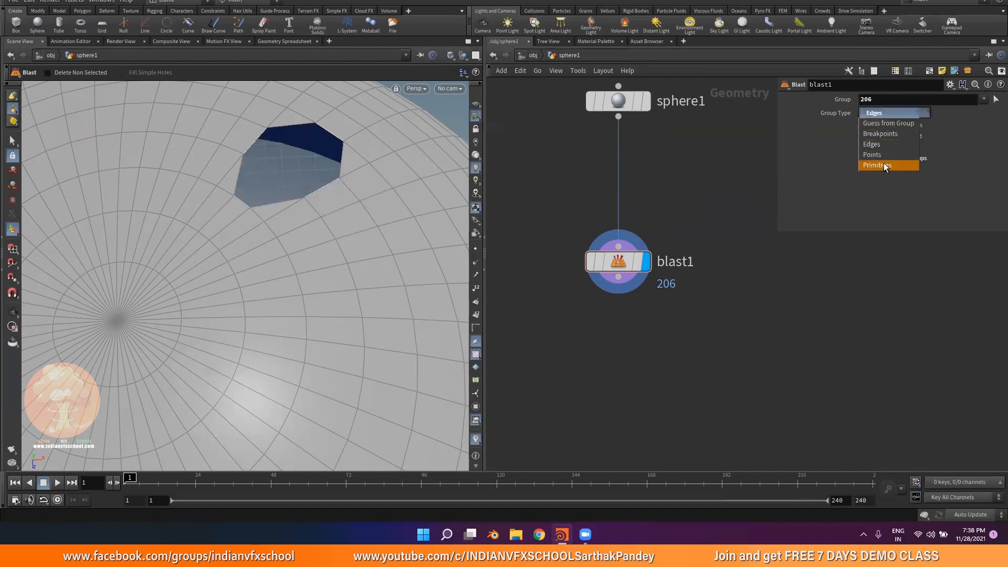
left_click(884, 165)
right_click_drag(250, 238, 262, 168, "alt")
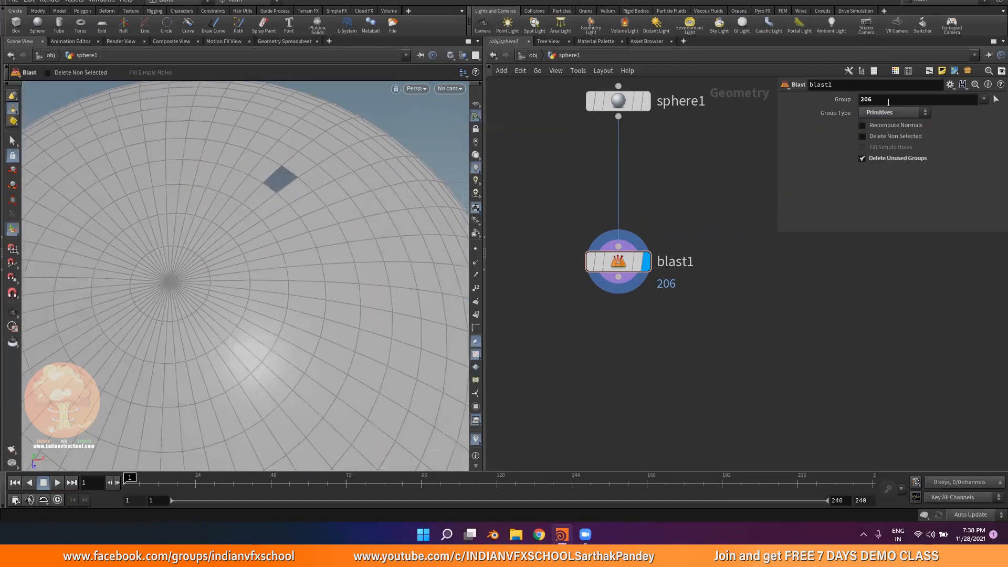
left_click_drag(888, 102, 839, 98)
type("0")
key("Return")
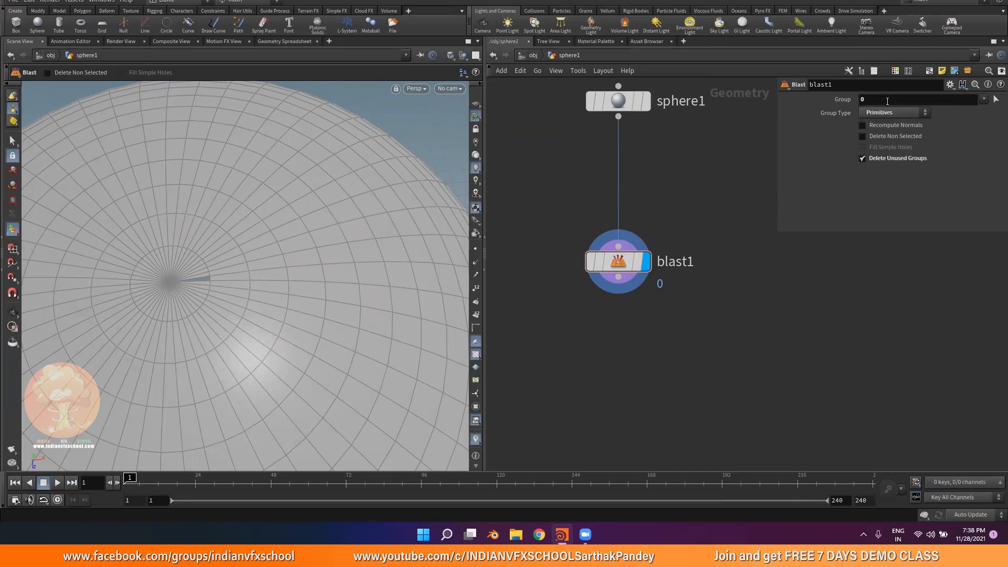
Set the Blast node's Group to primitive 50, and replace it with the range 0-50
left_click_drag(887, 100, 835, 95)
type("50")
key("Return")
left_click_drag(866, 98, 833, 98)
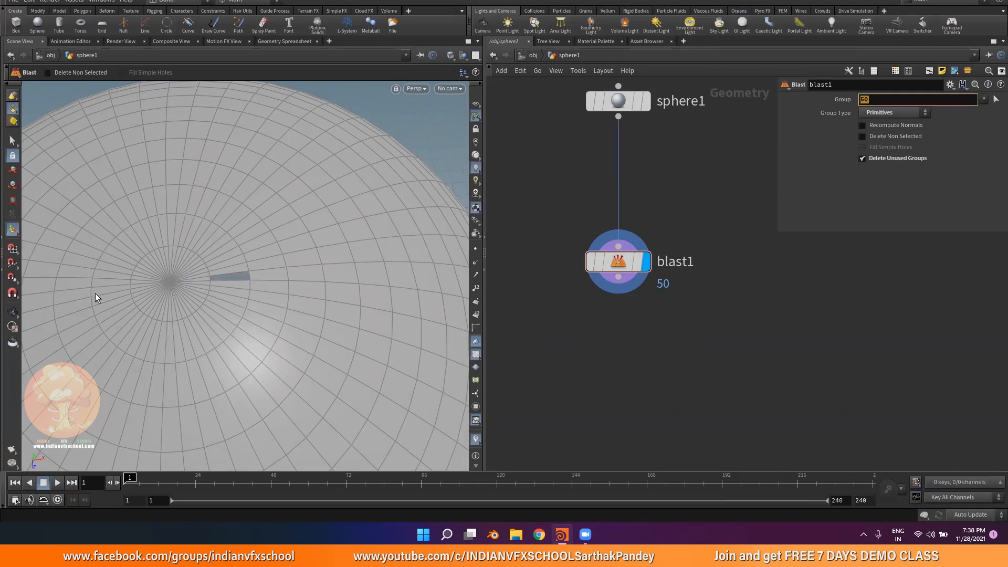
type("0-50")
key("Return")
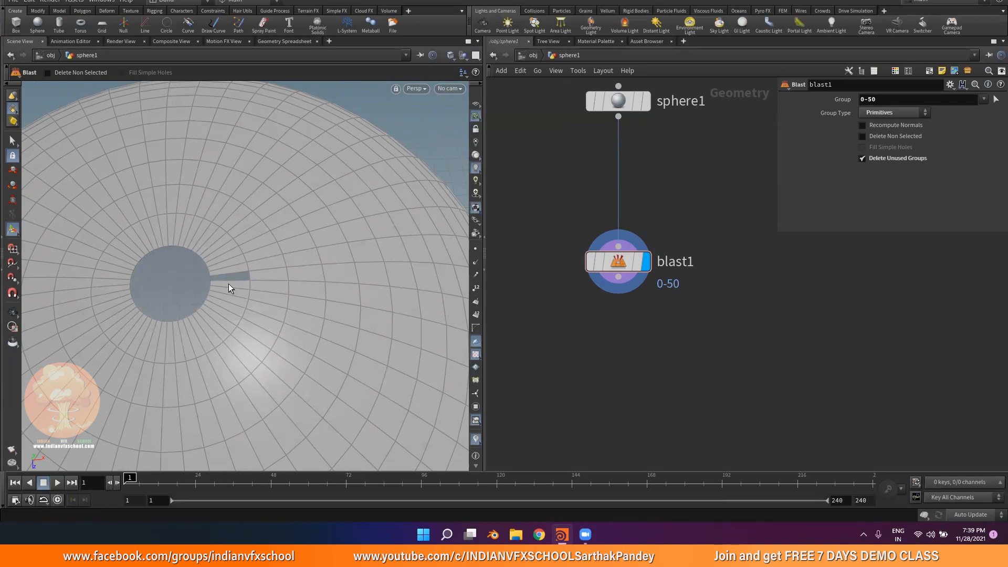
Extend the Blast node's Group range to 0-500
left_click(881, 99)
type("0")
key("Return")
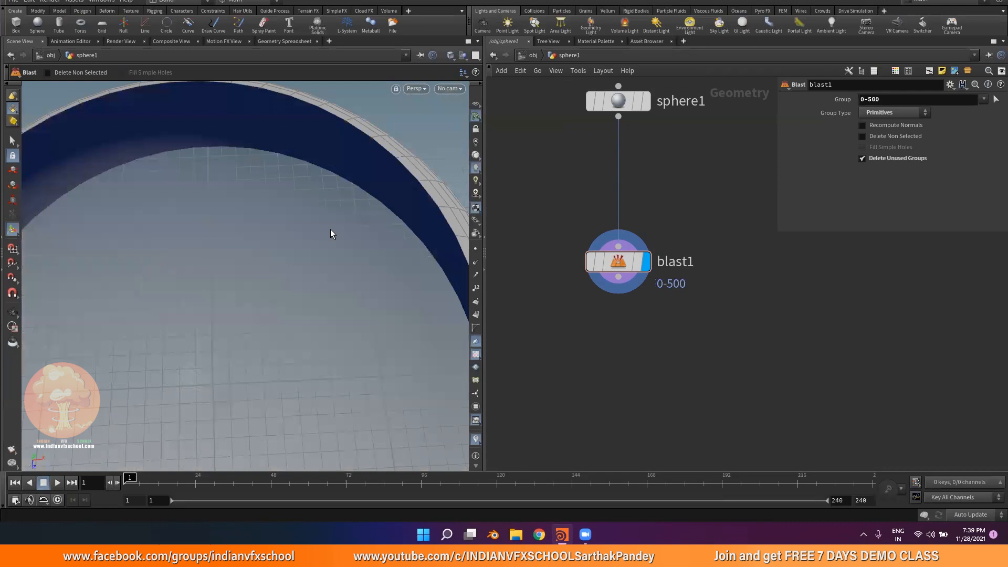
View the whole sphere and extend the Blast node's Group range to 0-1000
key("Escape")
right_click_drag(128, 310, 153, 326, "alt")
left_click_drag(152, 326, 219, 267, "alt")
left_click(883, 100)
key("BackSpace")
key("BackSpace")
key("BackSpace")
type("100")
type("0")
key("Return")
Extend the Blast node's Group range to 0-2000, and further to 0-3000 to remove the rest of the sphere
key("BackSpace")
key("BackSpace")
key("BackSpace")
key("BackSpace")
type("2000")
key("Return")
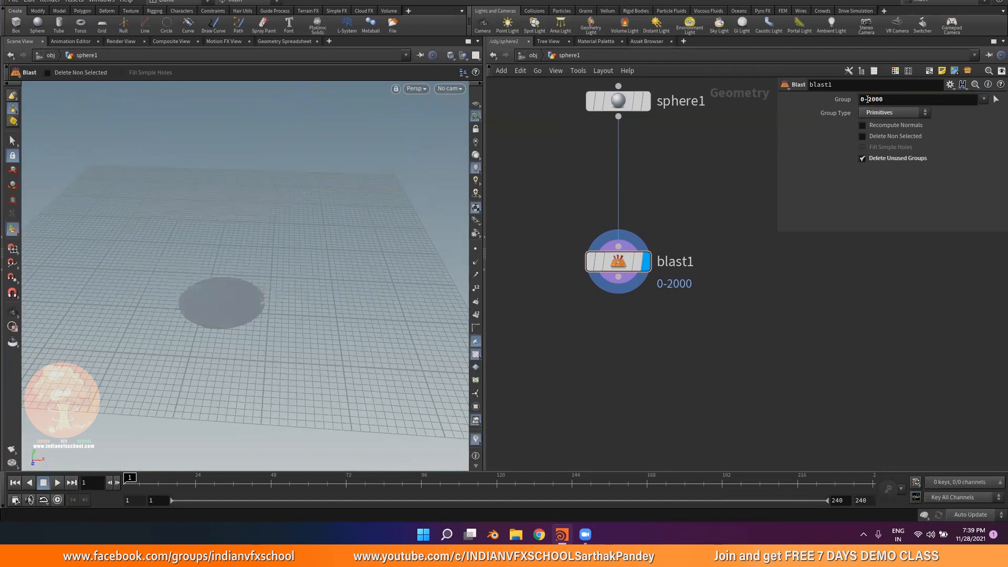
double_click(869, 99)
type("3000")
key("Return")
Delete the Blast node from the network to restore the full sphere
left_click(619, 277)
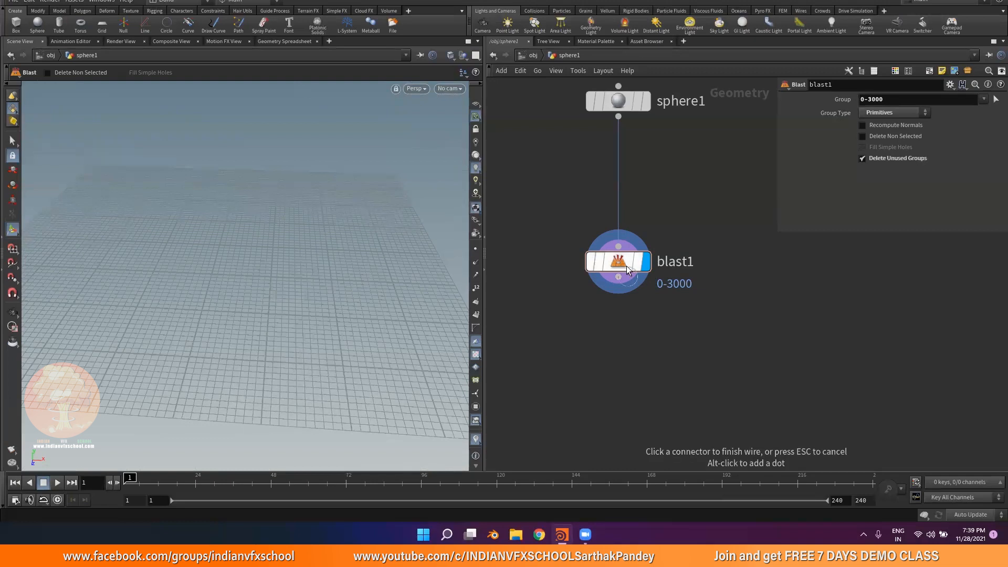
left_click(618, 316)
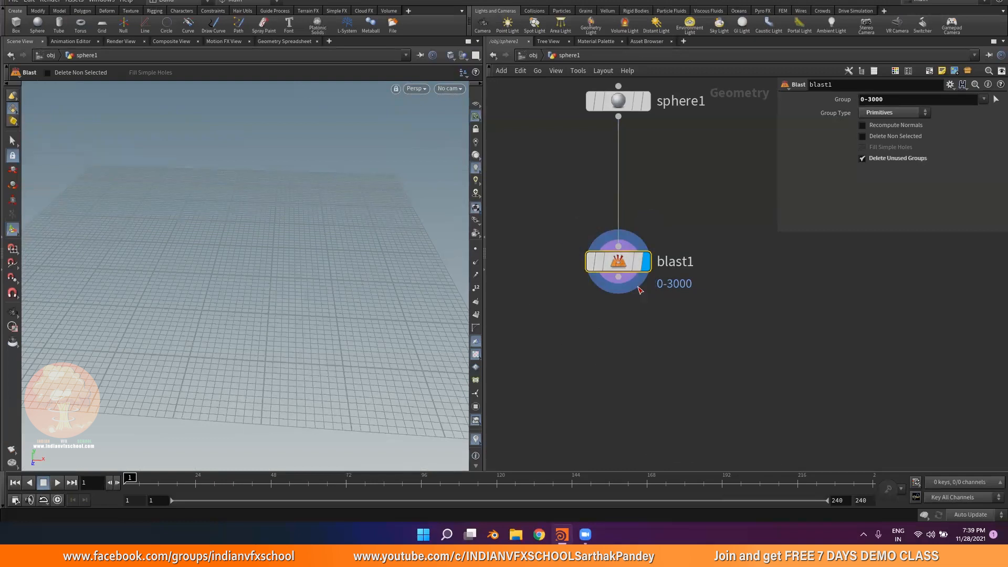
key("Delete")
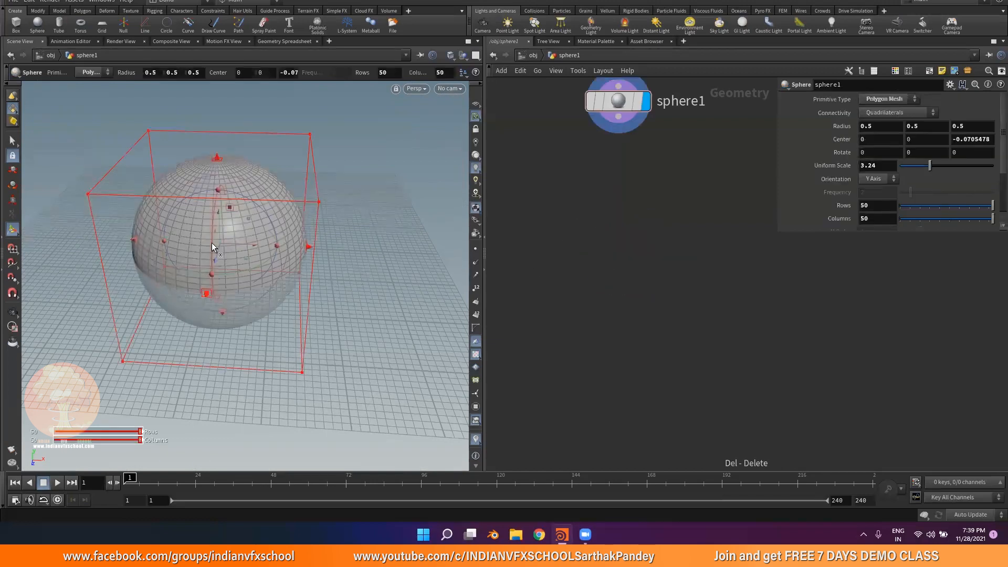
Select four separate patches of primitives at the sphere's upper and lower left and right sides and delete them together
right_click_drag(212, 248, 234, 221, "alt")
middle_click_drag(234, 221, 249, 315, "alt")
middle_click_drag(613, 180, 613, 218)
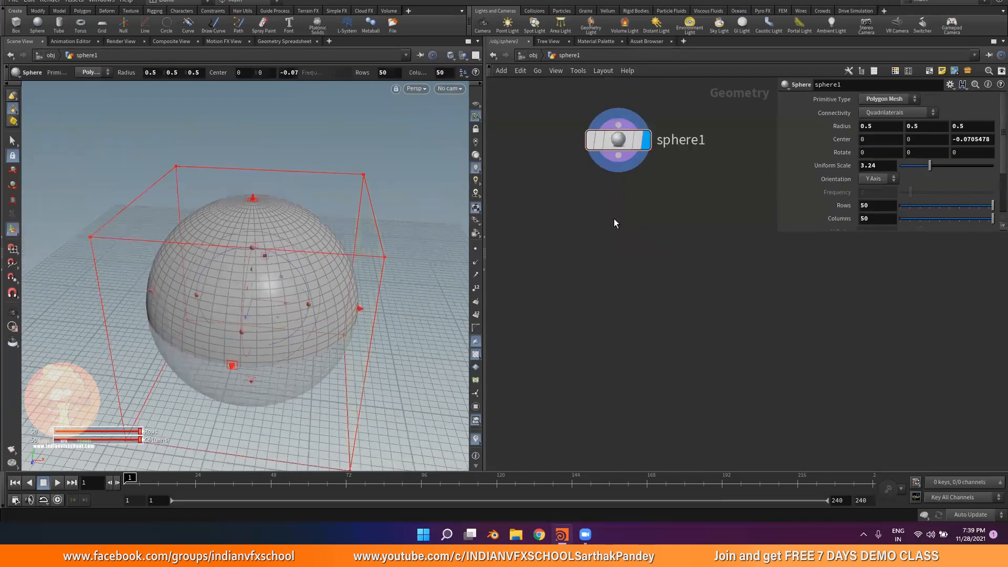
left_click(13, 140)
left_click_drag(155, 179, 226, 256)
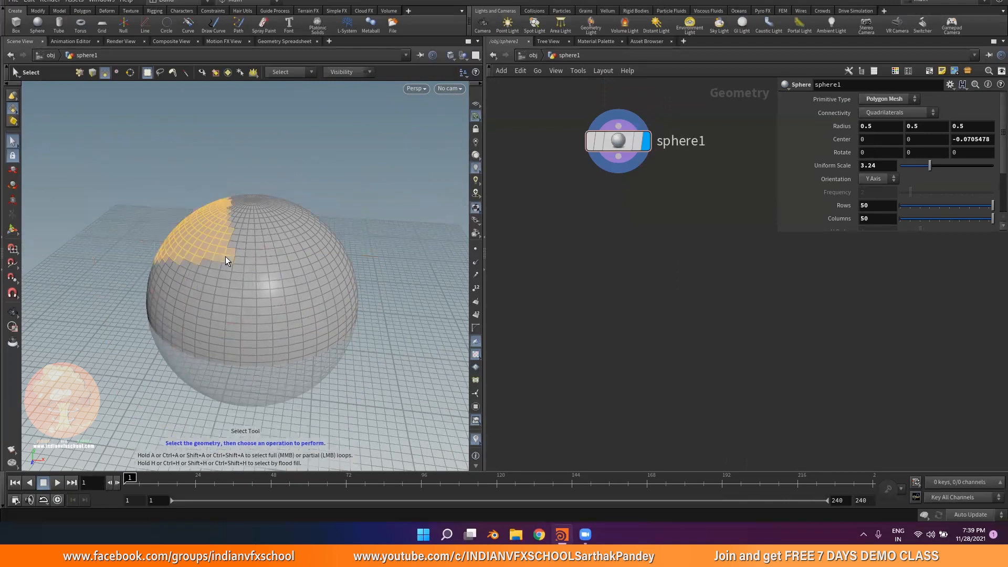
left_click_drag(405, 198, 274, 209, "shift")
left_click_drag(129, 378, 197, 300, "shift")
left_click_drag(396, 348, 323, 293, "shift")
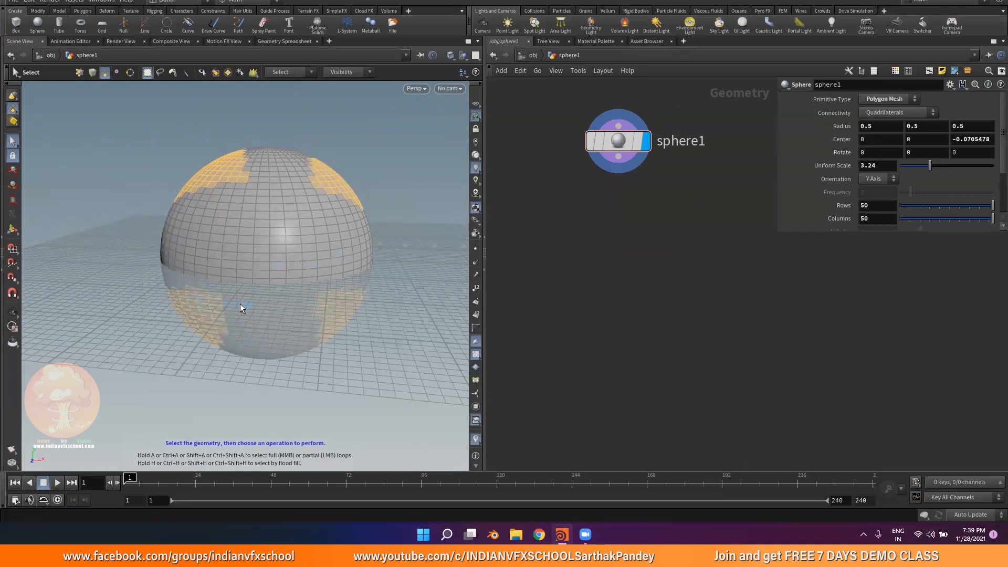
key("Delete")
Inspect the list of primitive number ranges in the new Blast node's Group
middle_click_drag(556, 246, 570, 331)
scroll(615, 238, "up", 3)
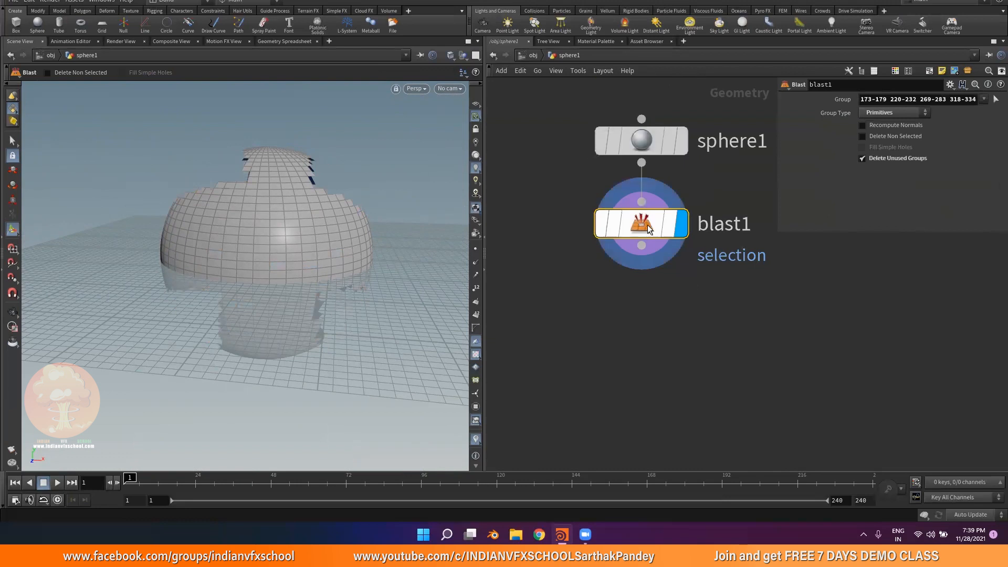
left_click_drag(874, 99, 1000, 101)
left_click(926, 99)
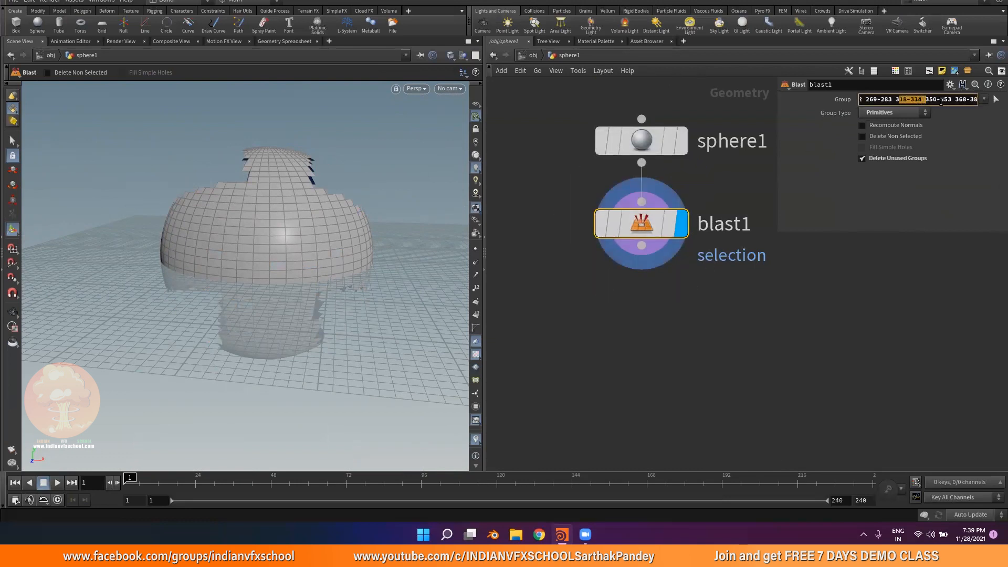
left_click_drag(956, 99, 996, 100)
key("Escape")
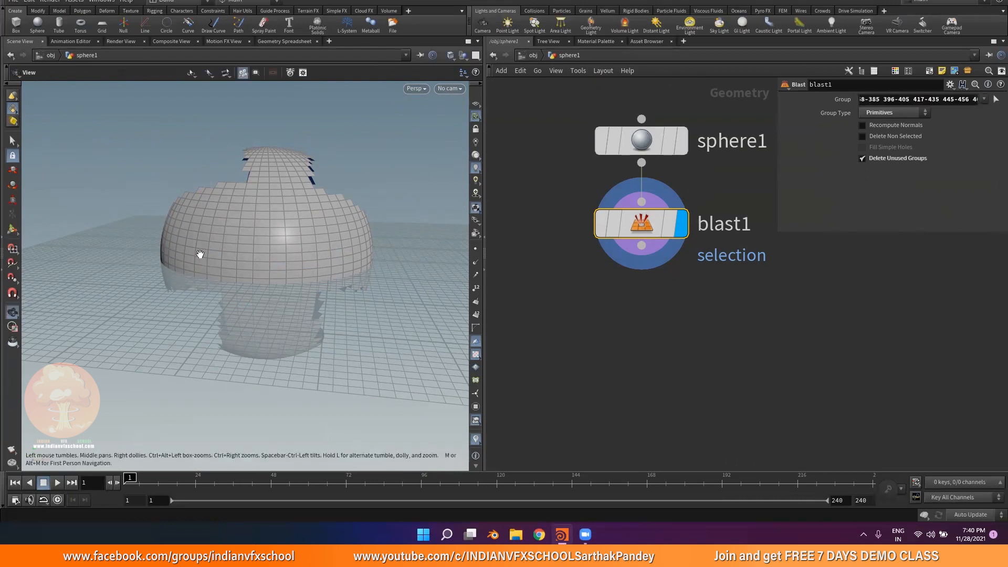